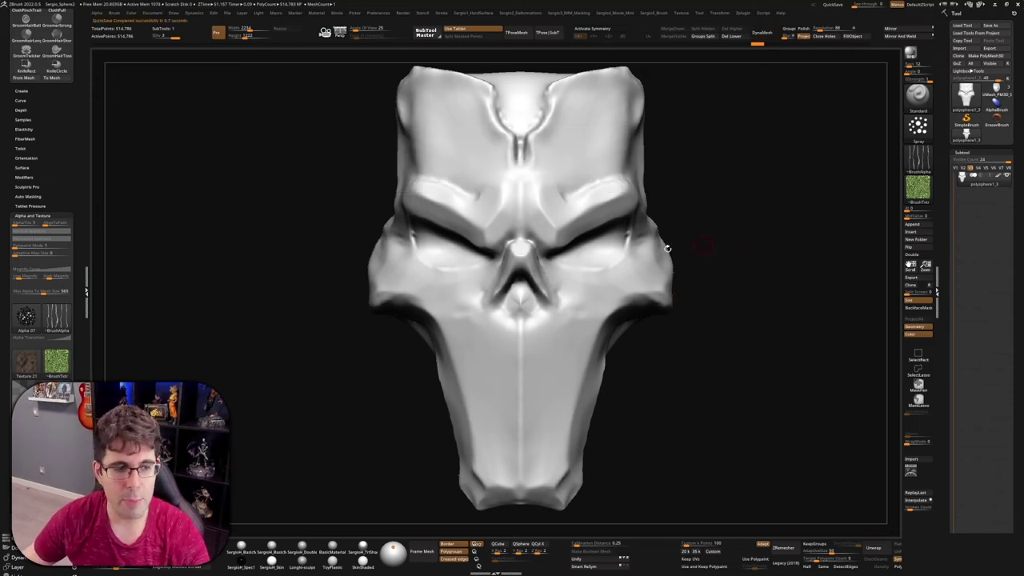
Step: Set the brush Texture and Alpha to Off
{"action": "left_click", "coordinate": [918, 187]}
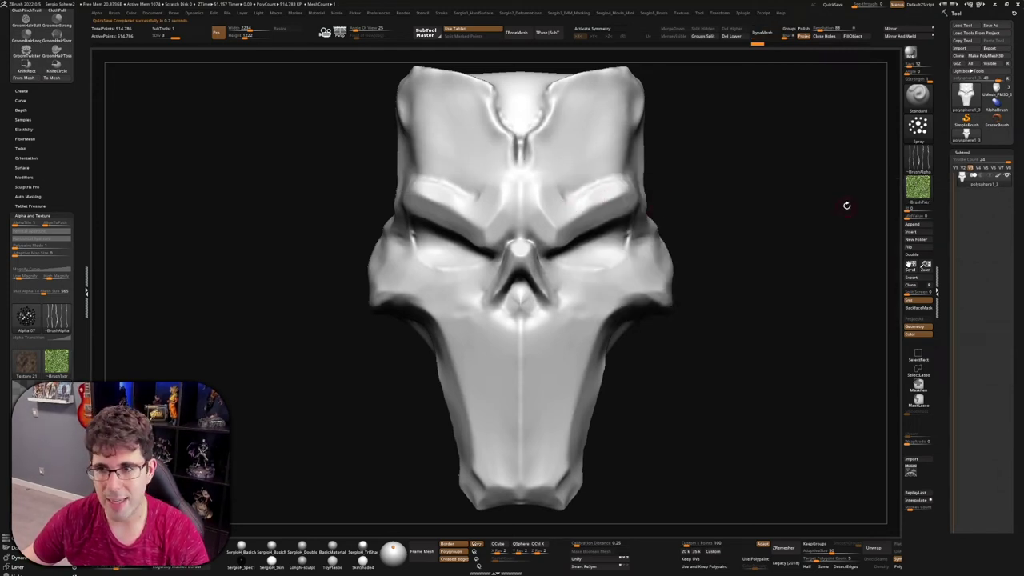
{"action": "left_click", "coordinate": [918, 187]}
{"action": "left_click", "coordinate": [600, 199]}
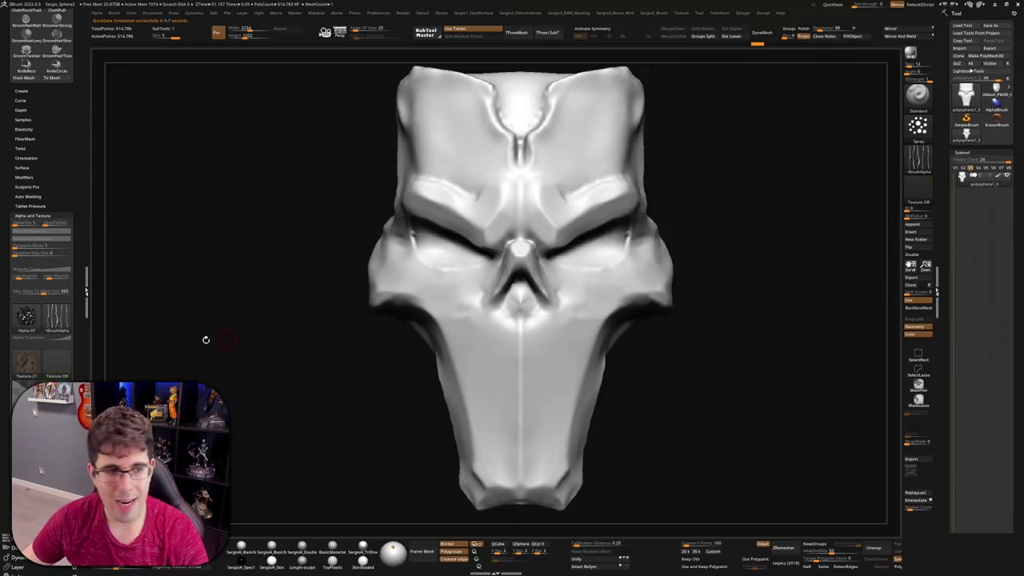
{"action": "left_click", "coordinate": [32, 215]}
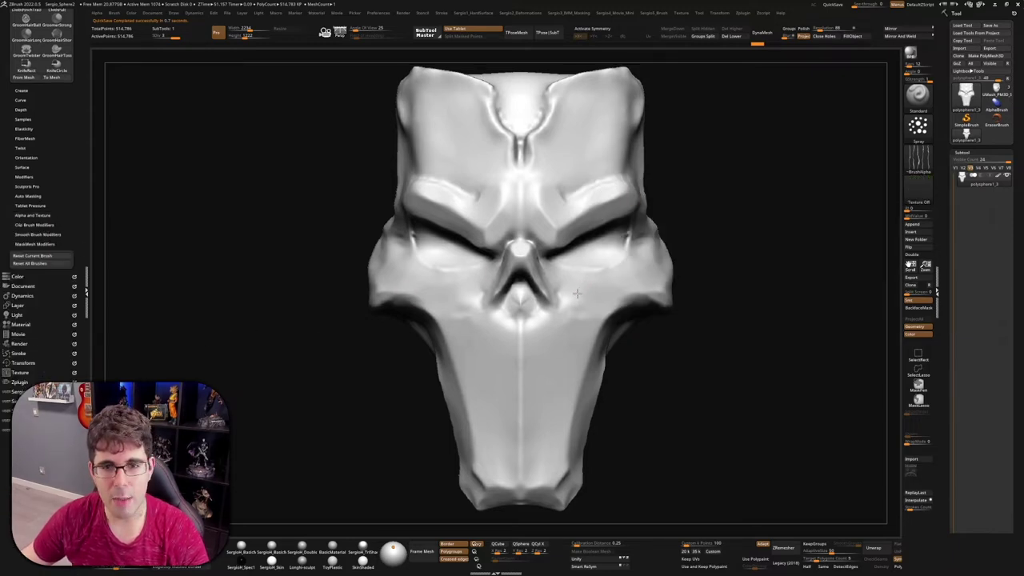
{"action": "right_click_drag", "start_coordinate": [467, 277], "coordinate": [588, 273]}
{"action": "left_click", "coordinate": [925, 166]}
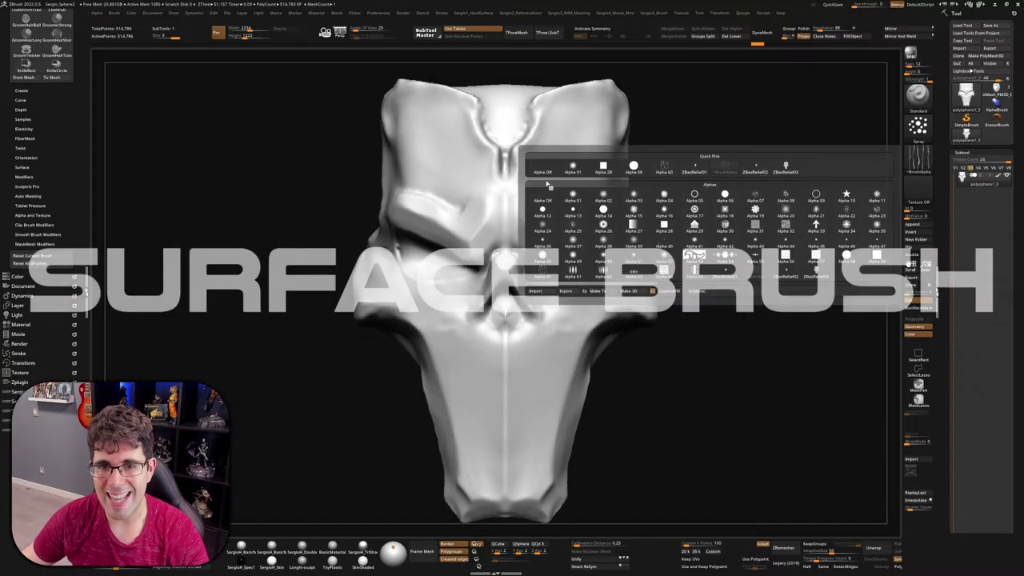
{"action": "left_click", "coordinate": [583, 165]}
Step: Collapse the Subtool list and expand Tool > Surface with the mask at three-quarter view
{"action": "left_click", "coordinate": [928, 128]}
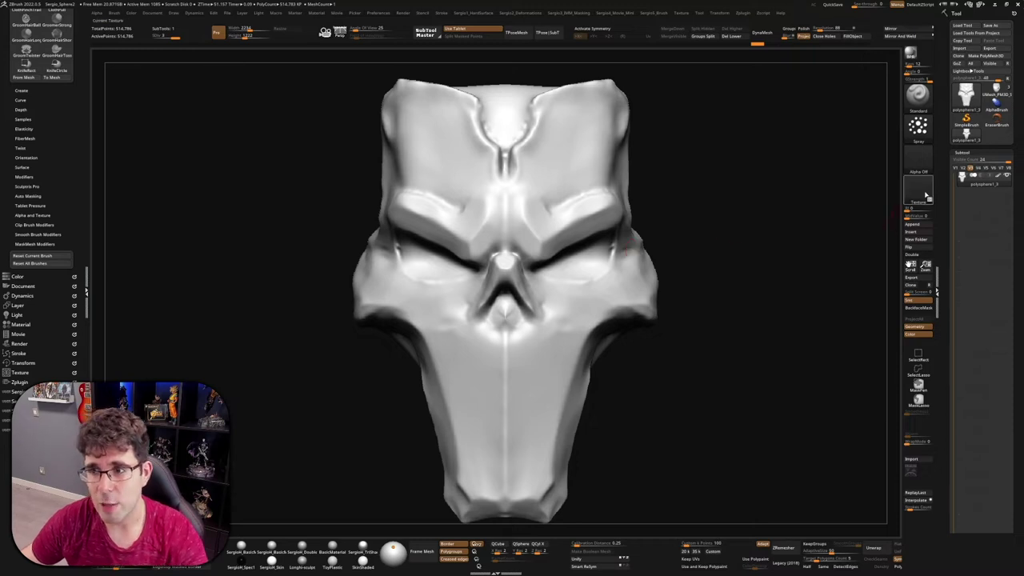
{"action": "left_click", "coordinate": [963, 152]}
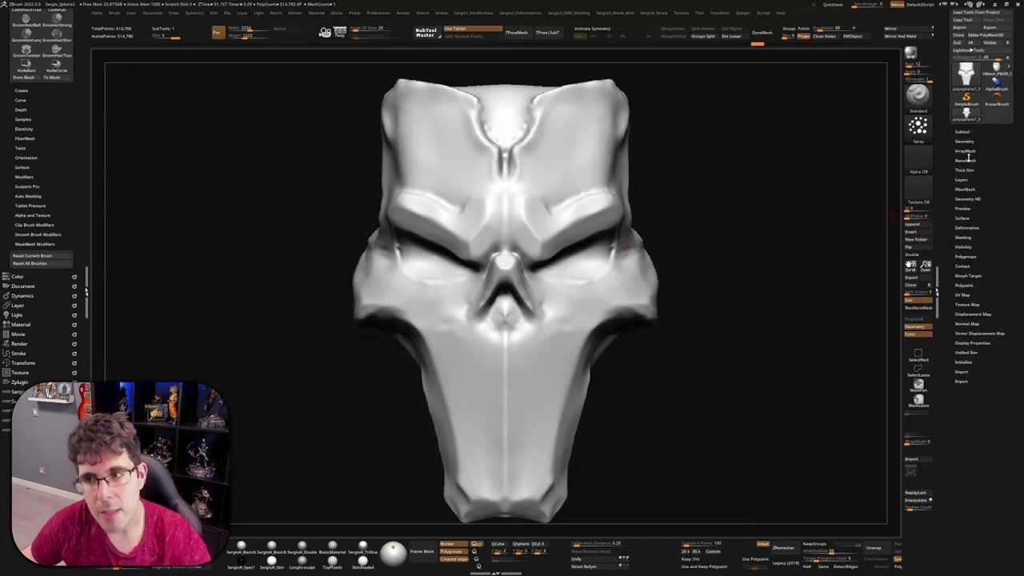
{"action": "left_click_drag", "start_coordinate": [525, 264], "coordinate": [892, 213]}
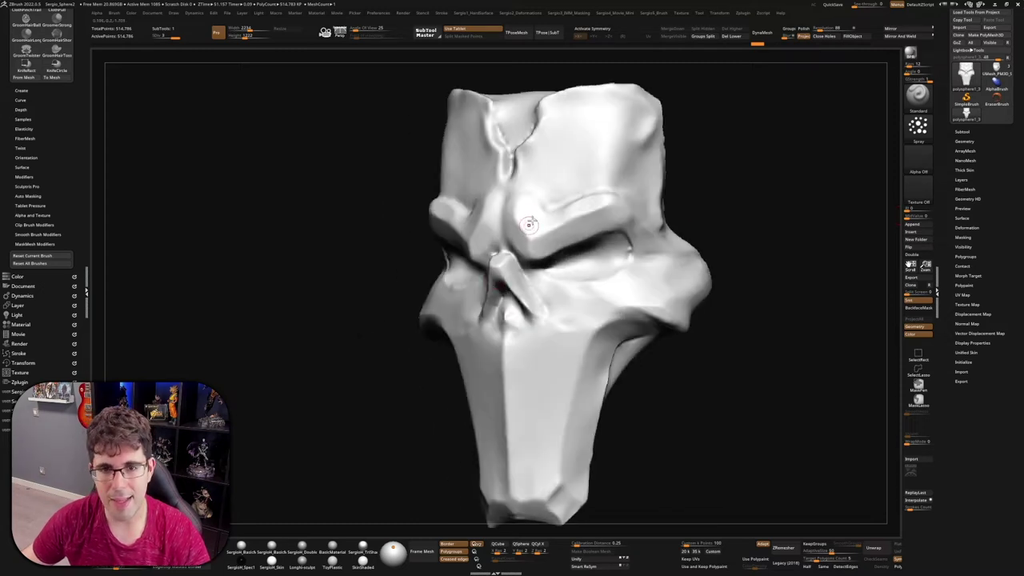
{"action": "left_click", "coordinate": [968, 219]}
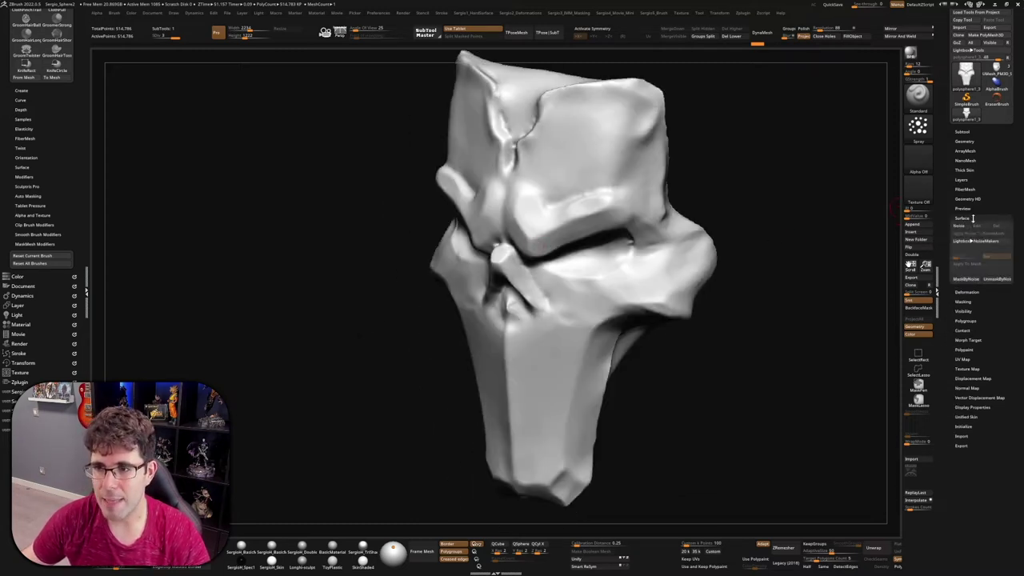
Step: Open NoiseMaker from Surface > Noise and adjust the hexagon pattern's scale
{"action": "left_click", "coordinate": [967, 229]}
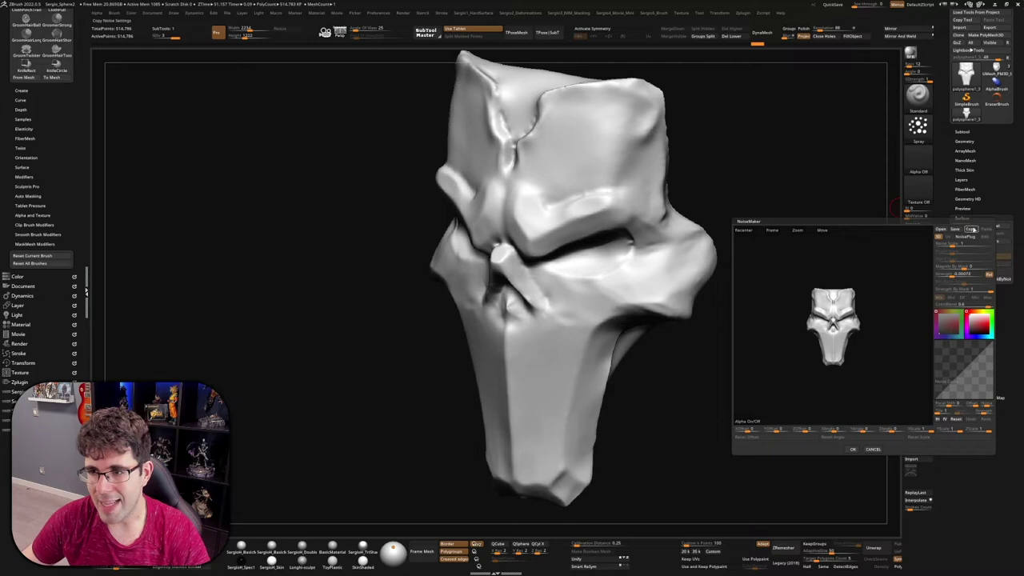
{"action": "scroll", "coordinate": [827, 263], "scroll_direction": "up", "scroll_amount": 5}
{"action": "mouse_move", "coordinate": [827, 263]}
{"action": "left_mouse_down"}
{"action": "mouse_move", "coordinate": [852, 340]}
{"action": "mouse_move", "coordinate": [856, 303]}
{"action": "mouse_move", "coordinate": [800, 360]}
{"action": "left_mouse_up"}
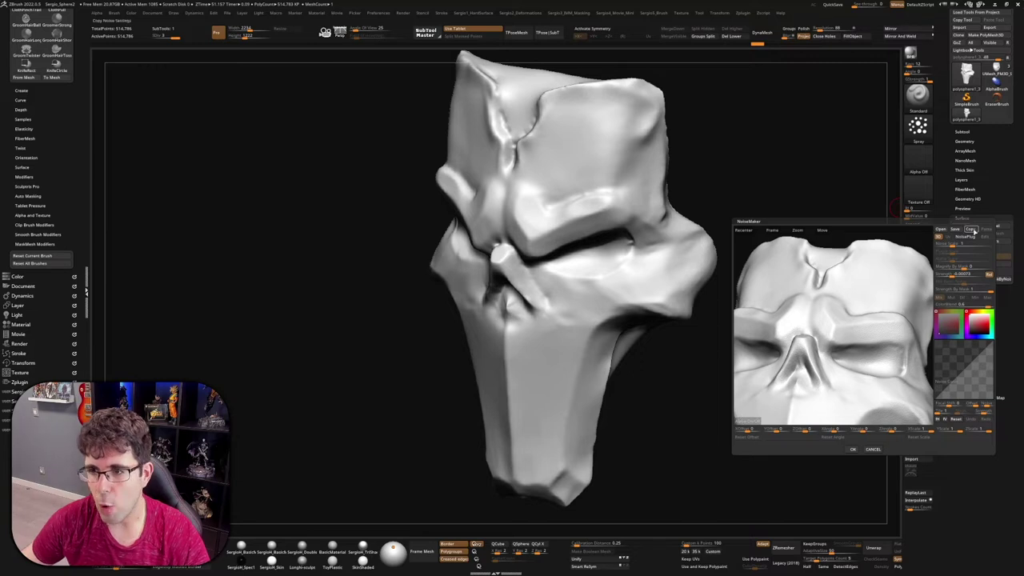
{"action": "left_click_drag", "start_coordinate": [833, 302], "coordinate": [911, 270]}
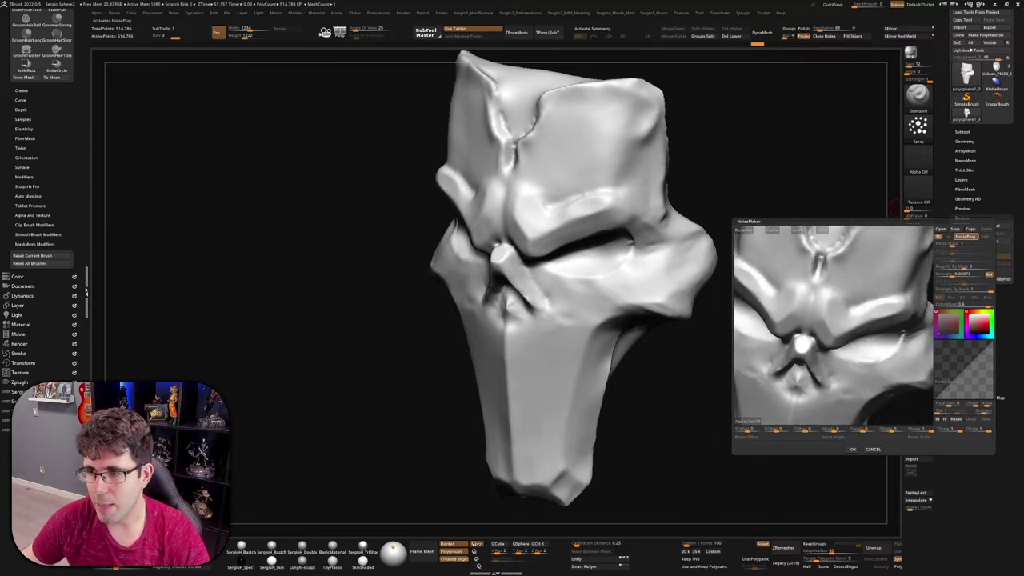
{"action": "mouse_move", "coordinate": [883, 289]}
{"action": "left_mouse_down"}
{"action": "mouse_move", "coordinate": [873, 285]}
{"action": "mouse_move", "coordinate": [888, 302]}
{"action": "mouse_move", "coordinate": [949, 274]}
{"action": "left_mouse_up"}
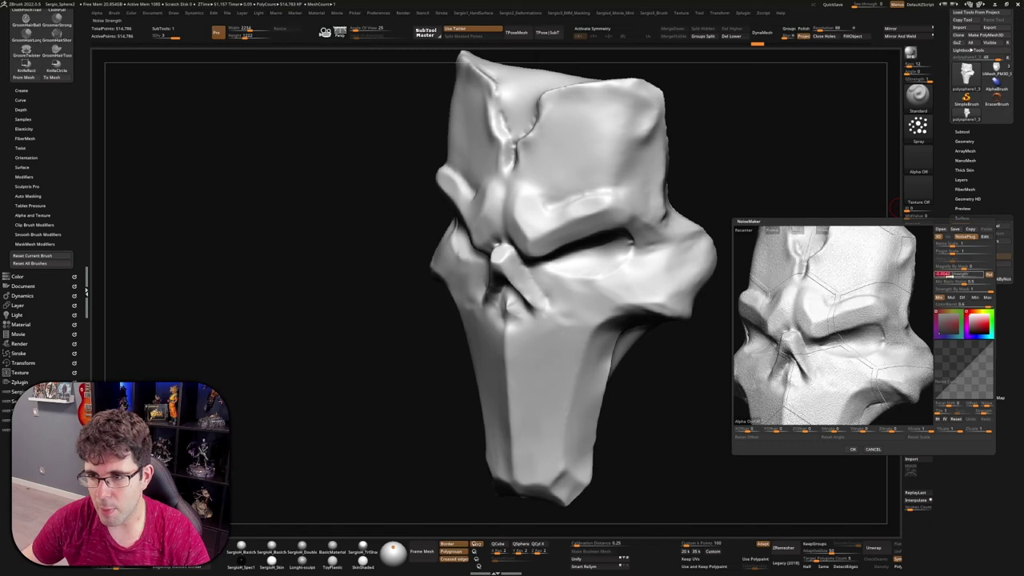
{"action": "left_click", "coordinate": [945, 250]}
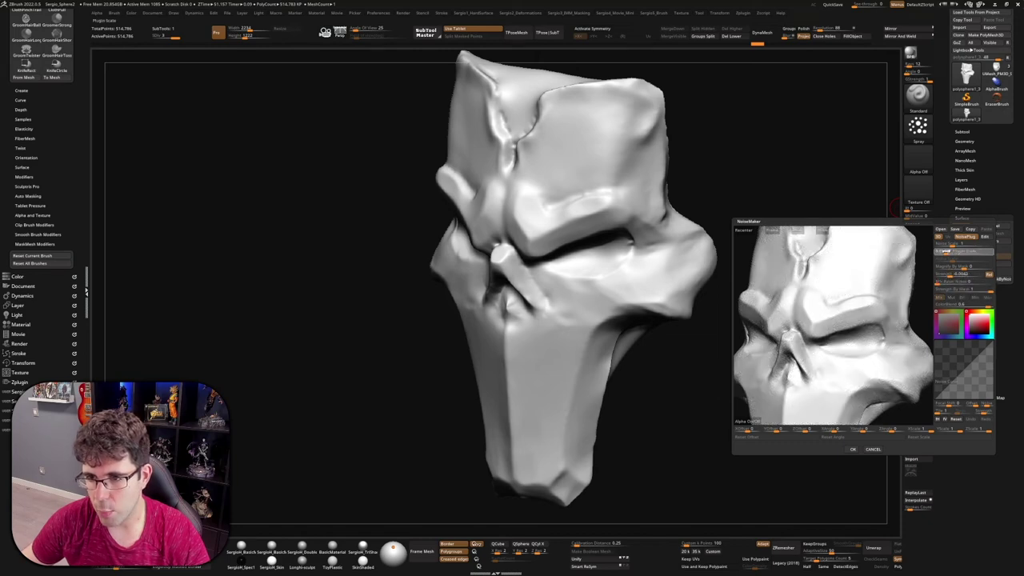
Step: Zoom and rotate the NoiseMaker preview to inspect the hexagon noise on the whole mask
{"action": "mouse_move", "coordinate": [834, 302]}
{"action": "left_mouse_down", "text": "alt"}
{"action": "mouse_move", "coordinate": [858, 285]}
{"action": "mouse_move", "coordinate": [840, 291]}
{"action": "left_mouse_up", "text": "alt"}
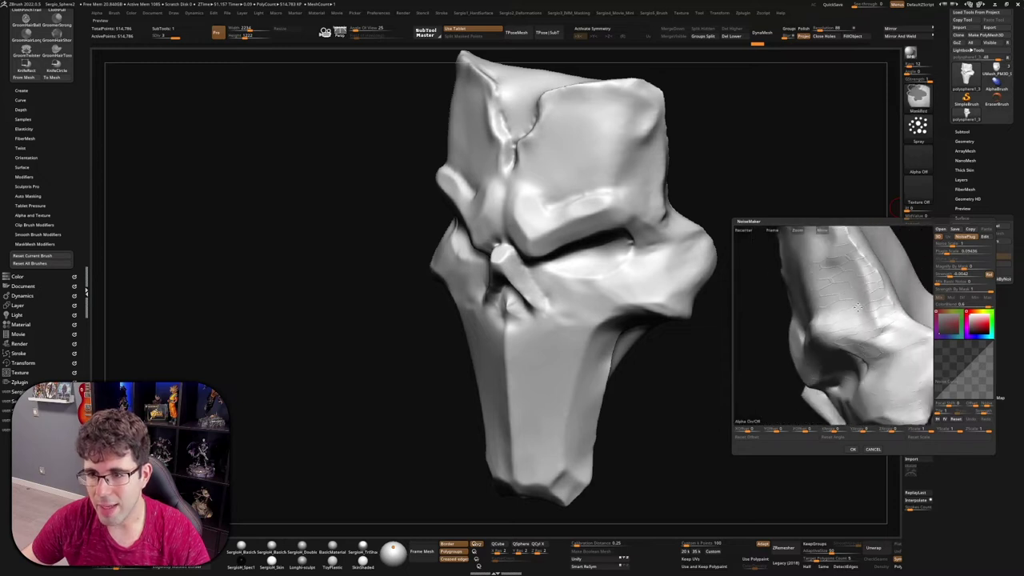
{"action": "left_click_drag", "start_coordinate": [892, 366], "coordinate": [893, 345]}
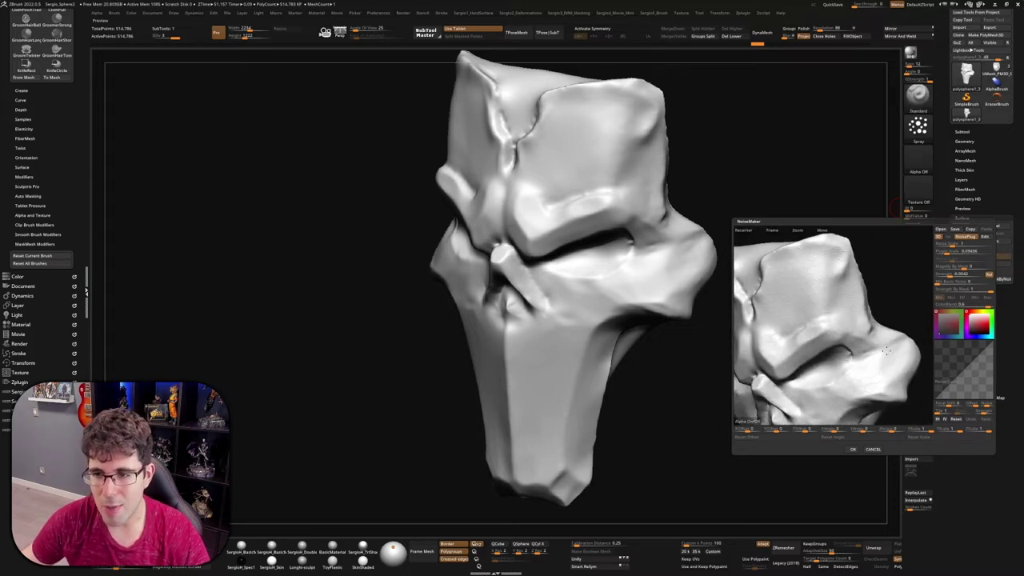
{"action": "left_click", "coordinate": [743, 230]}
{"action": "mouse_move", "coordinate": [848, 368]}
{"action": "left_mouse_down"}
{"action": "mouse_move", "coordinate": [849, 315]}
{"action": "mouse_move", "coordinate": [855, 336]}
{"action": "left_mouse_up"}
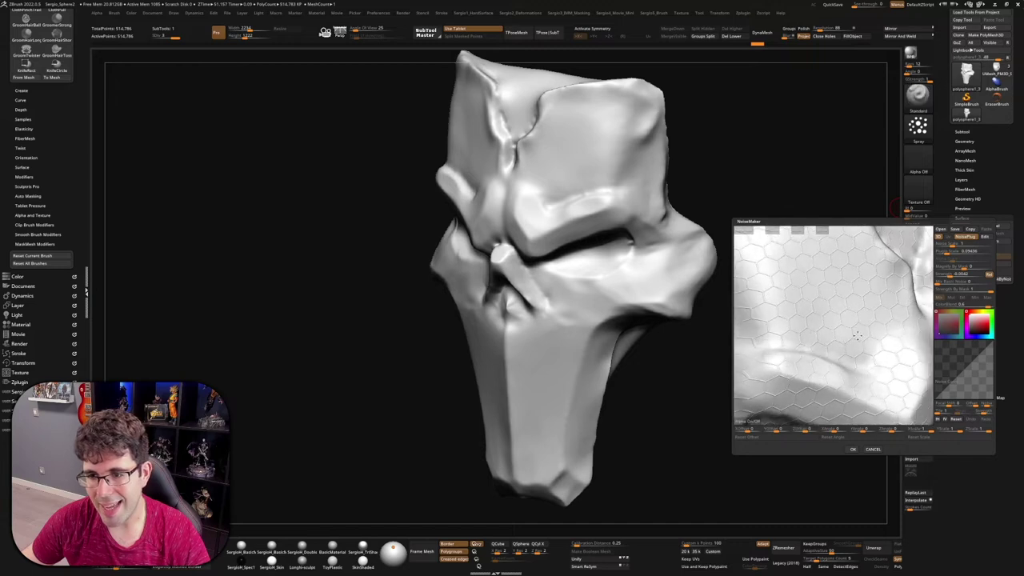
{"action": "left_click_drag", "start_coordinate": [822, 324], "coordinate": [826, 358]}
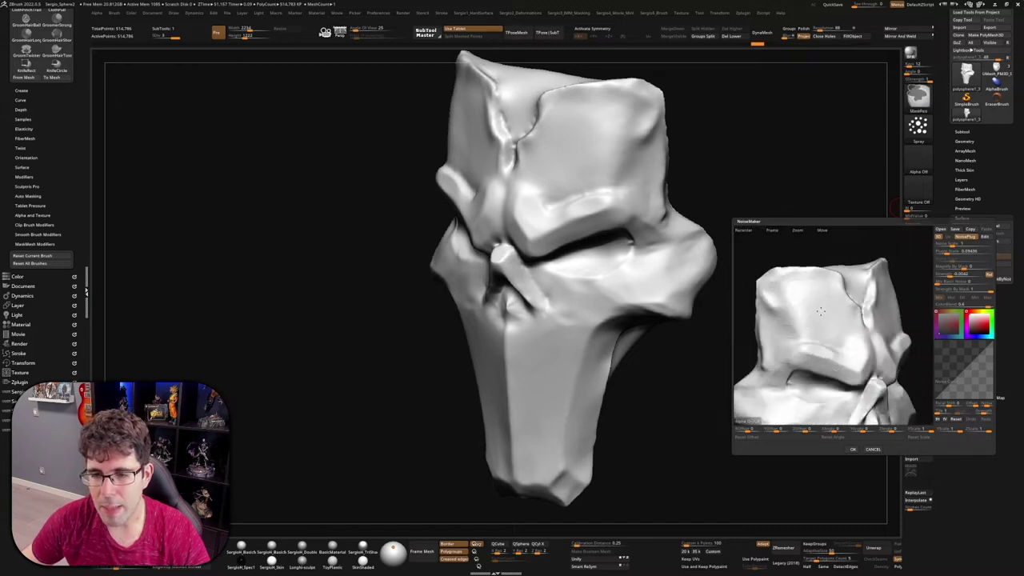
Step: Close NoiseMaker, paint a mask on the face, invert it, then clear it
{"action": "left_click", "coordinate": [853, 448]}
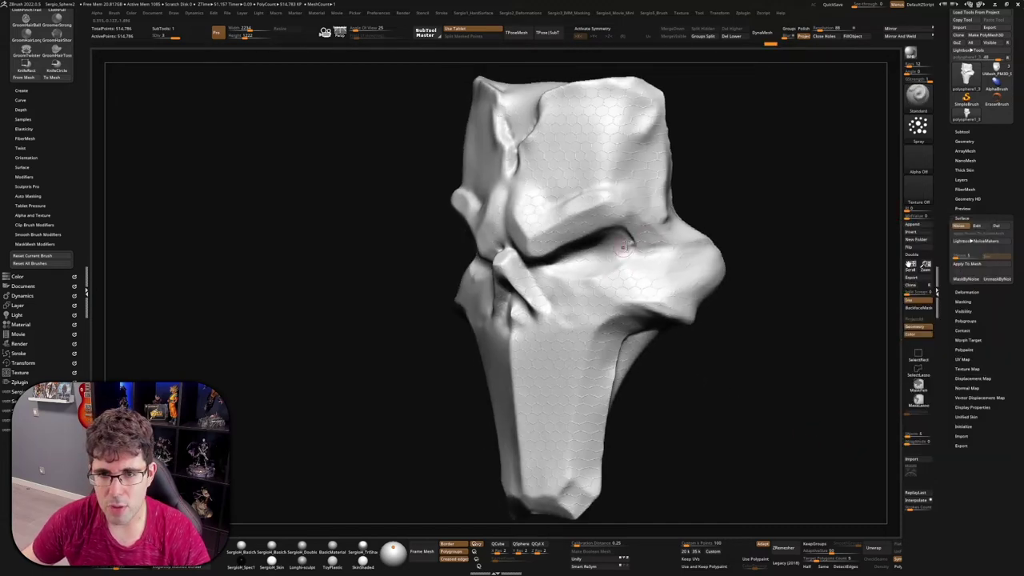
{"action": "mouse_move", "coordinate": [735, 391]}
{"action": "left_mouse_down"}
{"action": "mouse_move", "coordinate": [615, 249]}
{"action": "mouse_move", "coordinate": [589, 128]}
{"action": "mouse_move", "coordinate": [618, 331]}
{"action": "mouse_move", "coordinate": [688, 312]}
{"action": "left_mouse_up"}
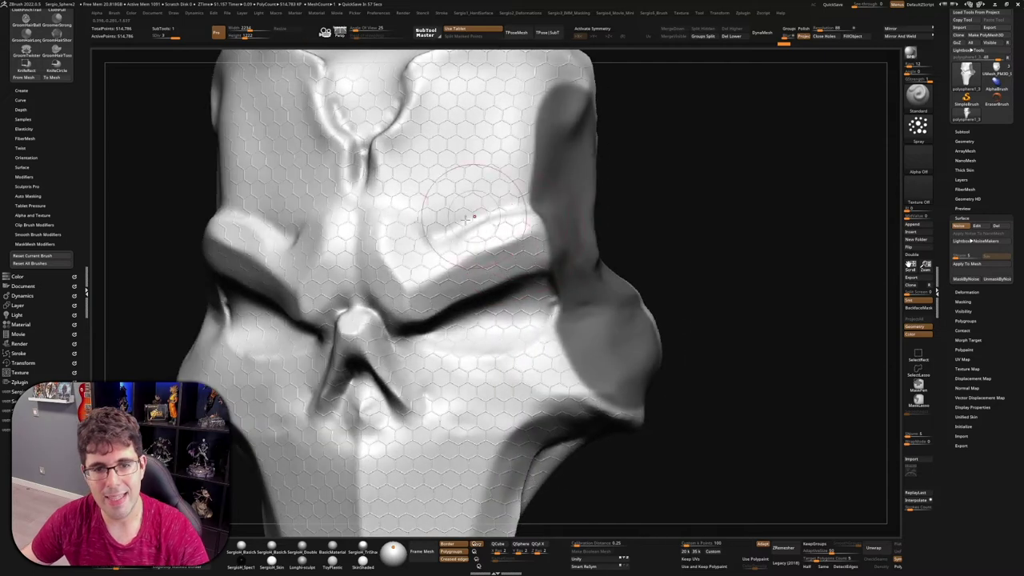
{"action": "left_click_drag", "start_coordinate": [504, 256], "coordinate": [539, 246], "text": "ctrl"}
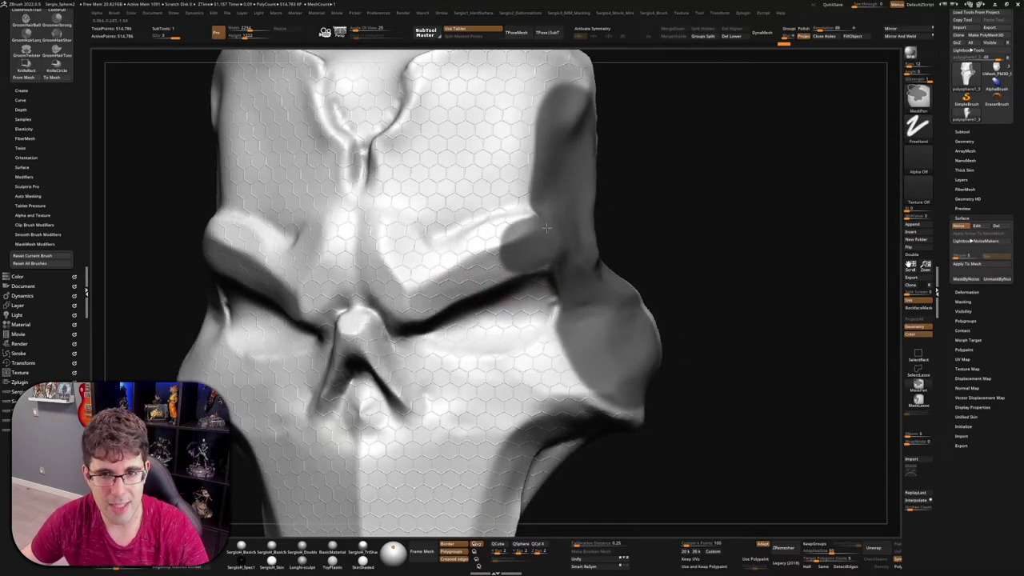
{"action": "left_click", "coordinate": [652, 222], "text": "ctrl"}
{"action": "left_click_drag", "start_coordinate": [652, 222], "coordinate": [640, 251], "text": "ctrl"}
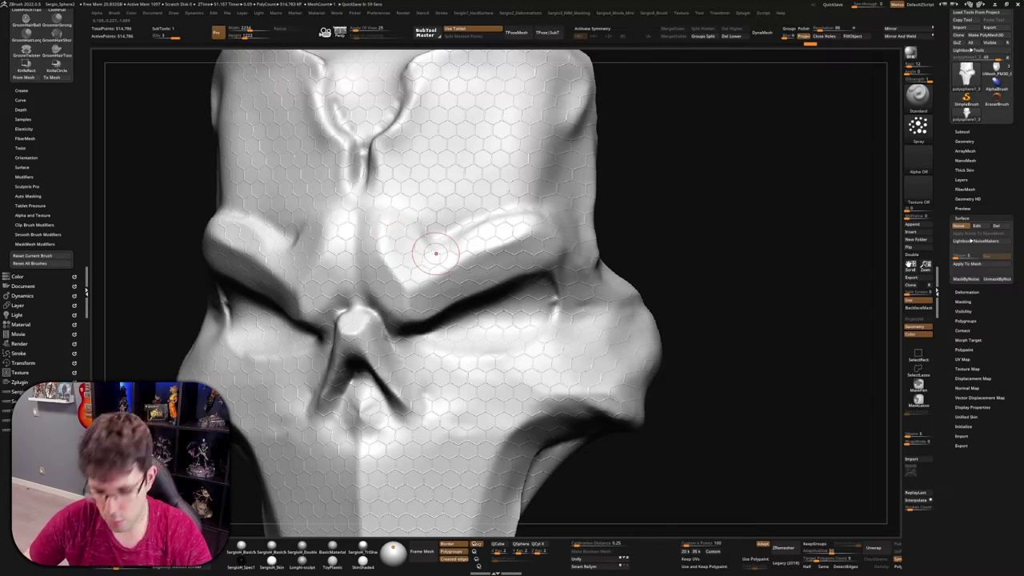
Step: Mask the model, unmask a widened brow area, then clear the mask again
{"action": "left_click_drag", "start_coordinate": [731, 255], "coordinate": [715, 245]}
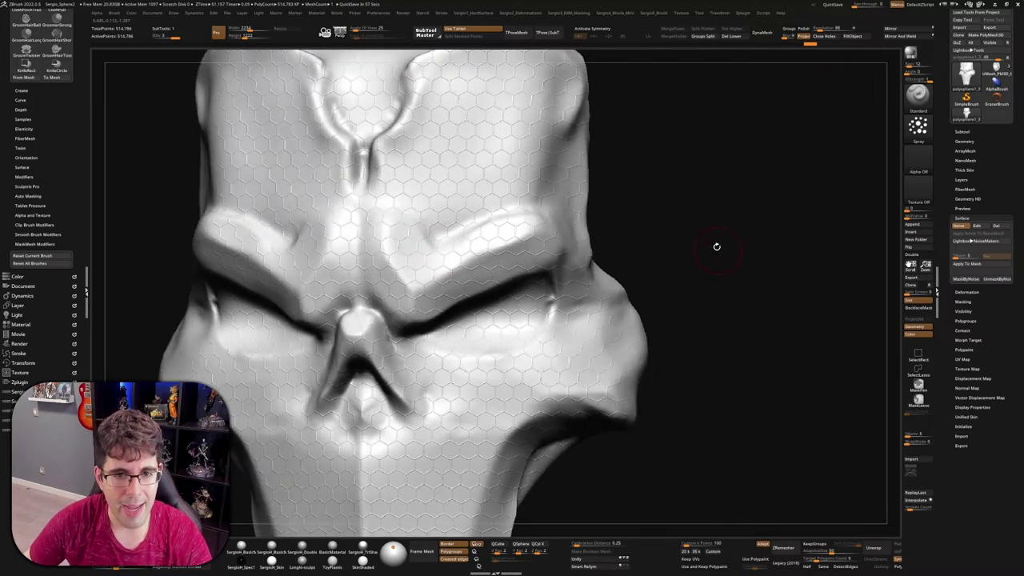
{"action": "left_click", "coordinate": [715, 244], "text": "ctrl"}
{"action": "mouse_move", "coordinate": [408, 289]}
{"action": "left_mouse_down", "text": "ctrl+alt"}
{"action": "mouse_move", "coordinate": [540, 230]}
{"action": "mouse_move", "coordinate": [551, 240]}
{"action": "left_mouse_up", "text": "ctrl+alt"}
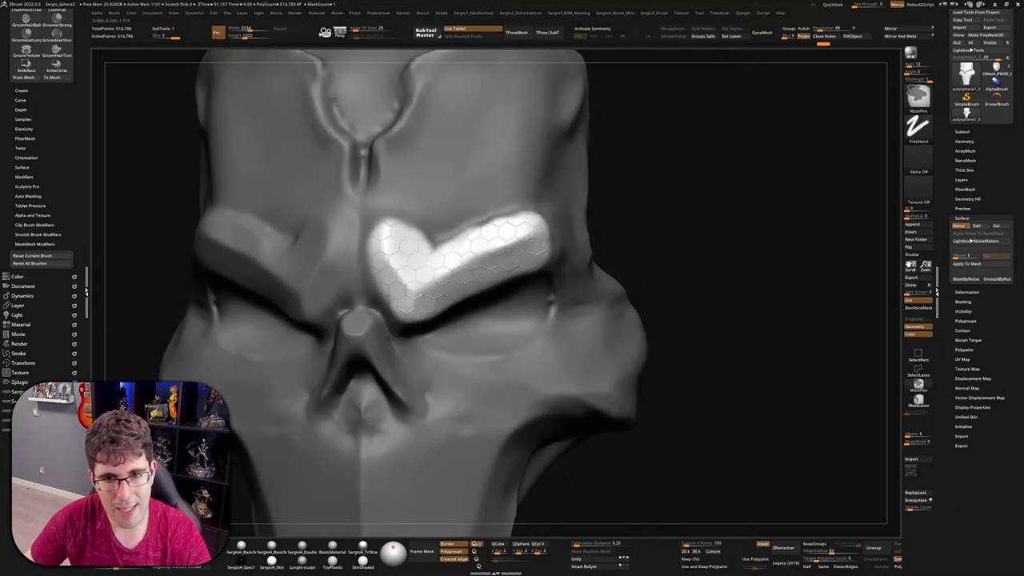
{"action": "mouse_move", "coordinate": [696, 280]}
{"action": "left_mouse_down"}
{"action": "mouse_move", "coordinate": [473, 283]}
{"action": "mouse_move", "coordinate": [432, 254]}
{"action": "left_mouse_up"}
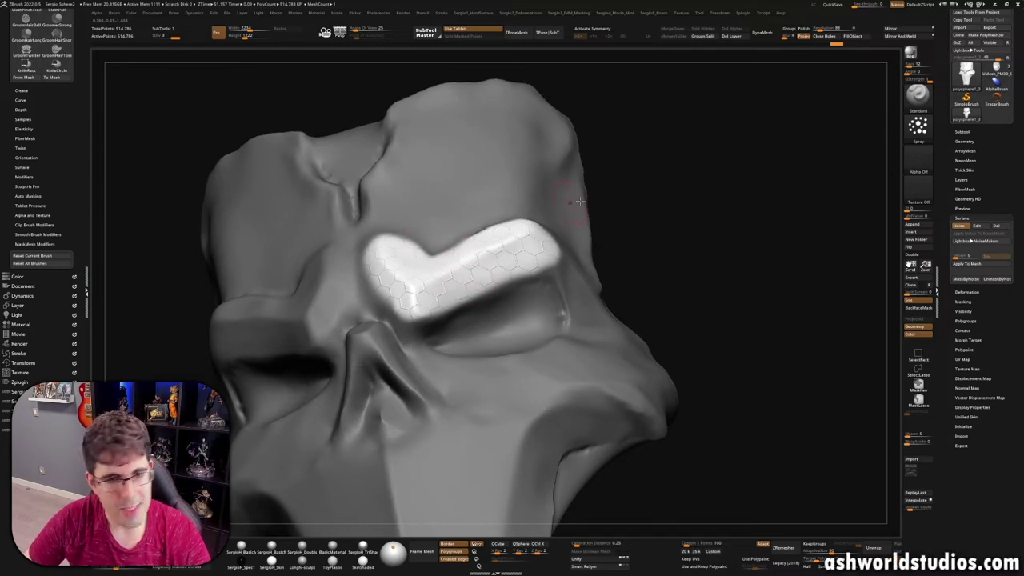
{"action": "left_click_drag", "start_coordinate": [677, 232], "coordinate": [667, 247]}
{"action": "left_click_drag", "start_coordinate": [658, 190], "coordinate": [661, 256], "text": "ctrl"}
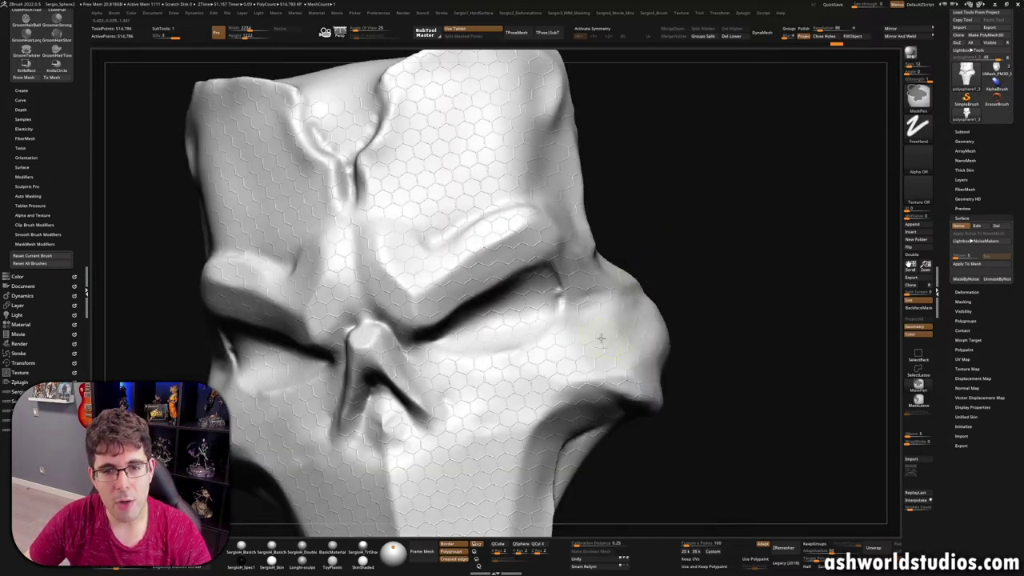
Step: Frame the model and turn off the Tool > Surface Noise preview
{"action": "key", "text": "f"}
{"action": "mouse_move", "coordinate": [588, 320]}
{"action": "right_mouse_down", "text": "shift"}
{"action": "mouse_move", "coordinate": [574, 334]}
{"action": "mouse_move", "coordinate": [543, 324]}
{"action": "mouse_move", "coordinate": [562, 322]}
{"action": "right_mouse_up", "text": "shift"}
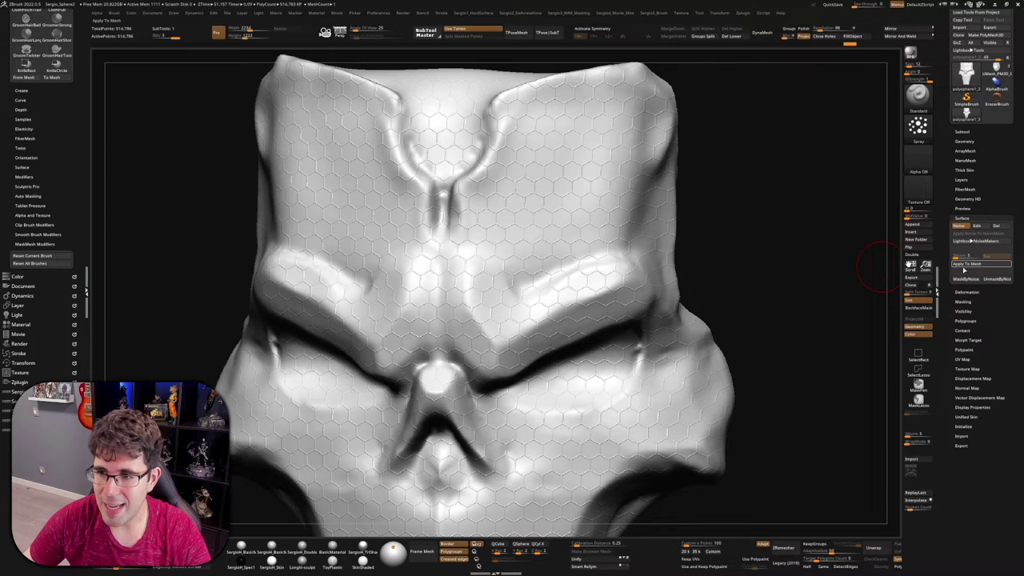
{"action": "left_click", "coordinate": [967, 265]}
{"action": "left_click", "coordinate": [967, 226]}
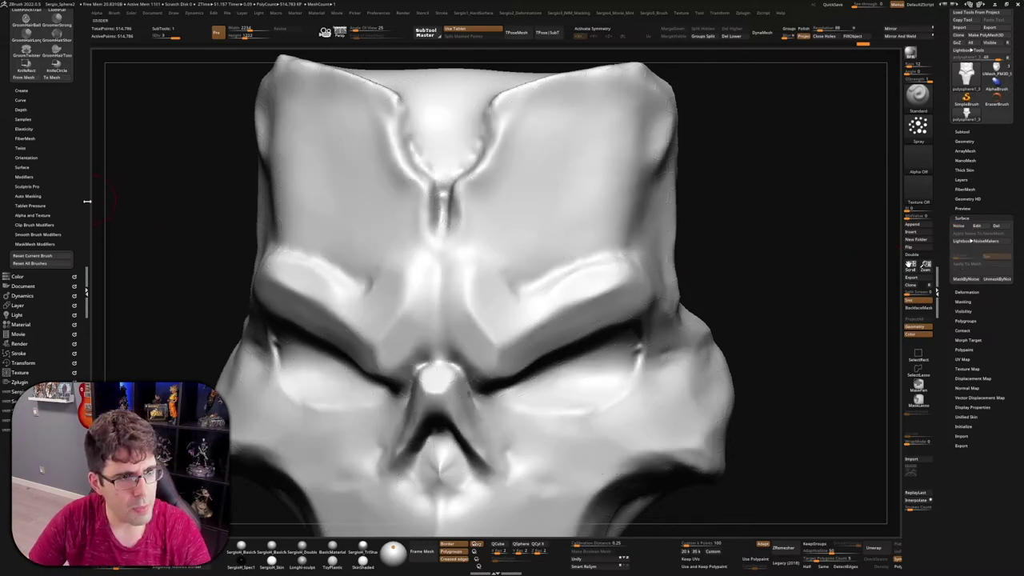
{"action": "left_click_drag", "start_coordinate": [72, 90], "coordinate": [73, 223]}
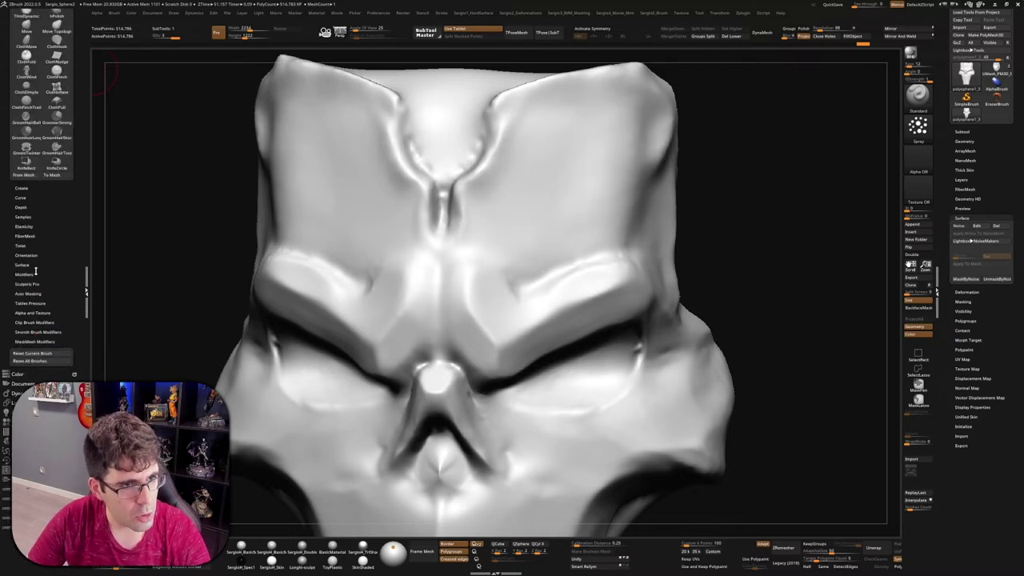
Step: Enable Surface Noise on the brush and raise its scale for coarser, rougher noise
{"action": "left_click", "coordinate": [30, 261]}
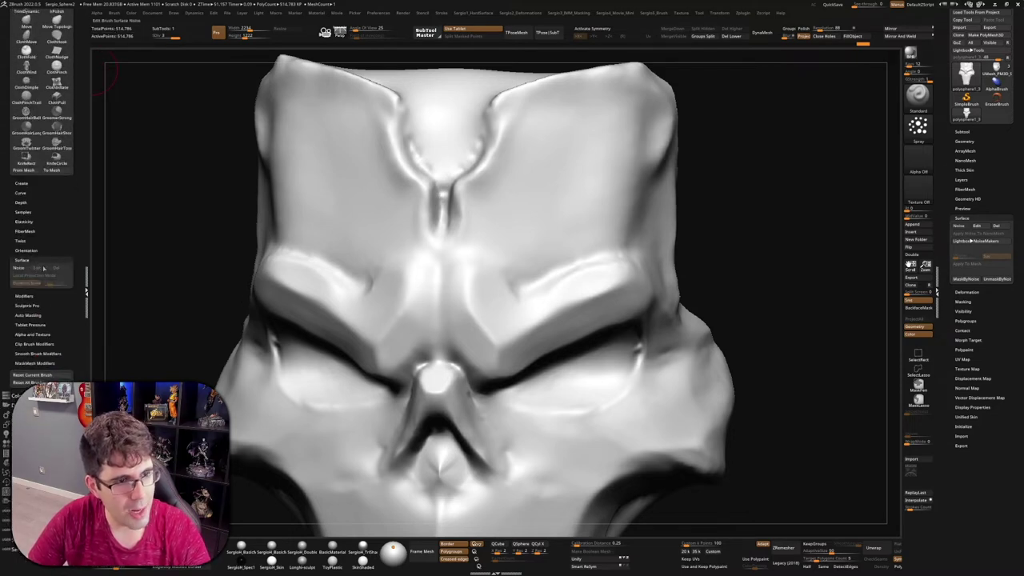
{"action": "left_click", "coordinate": [24, 269]}
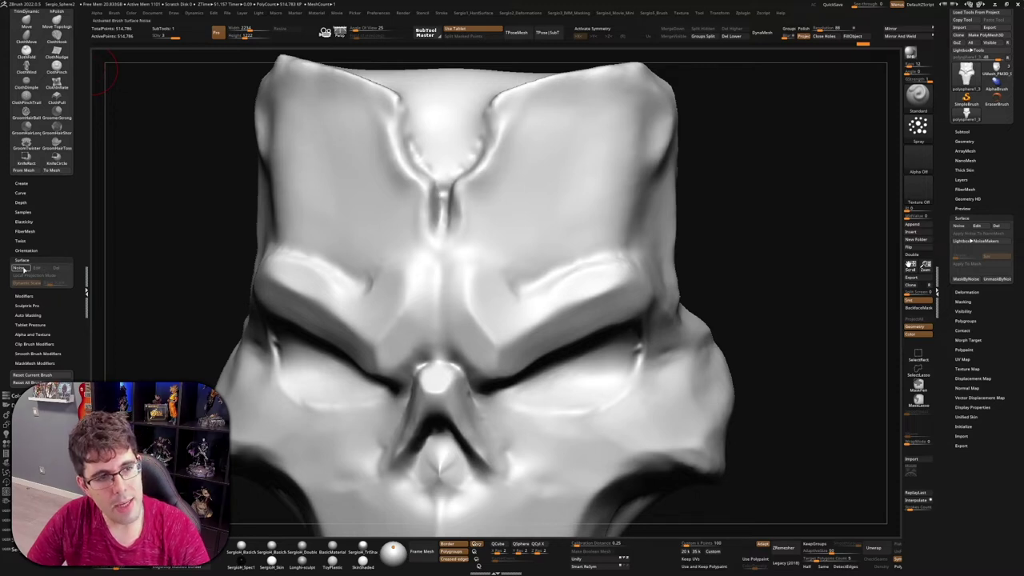
{"action": "scroll", "coordinate": [94, 326], "scroll_direction": "up", "scroll_amount": 2}
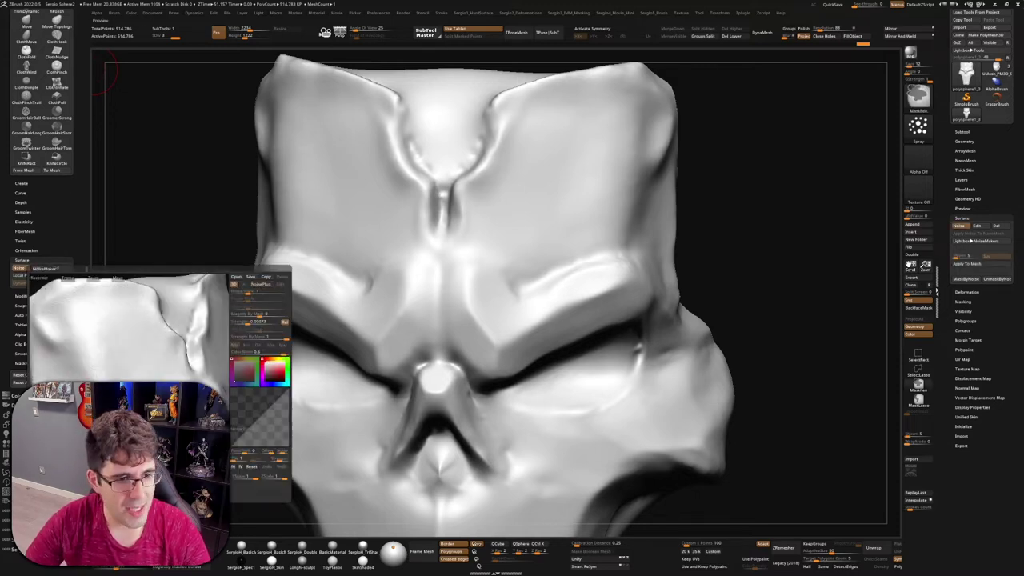
{"action": "scroll", "coordinate": [93, 326], "scroll_direction": "up", "scroll_amount": 2}
{"action": "scroll", "coordinate": [93, 326], "scroll_direction": "up", "scroll_amount": 2}
{"action": "left_click_drag", "start_coordinate": [247, 291], "coordinate": [262, 287]}
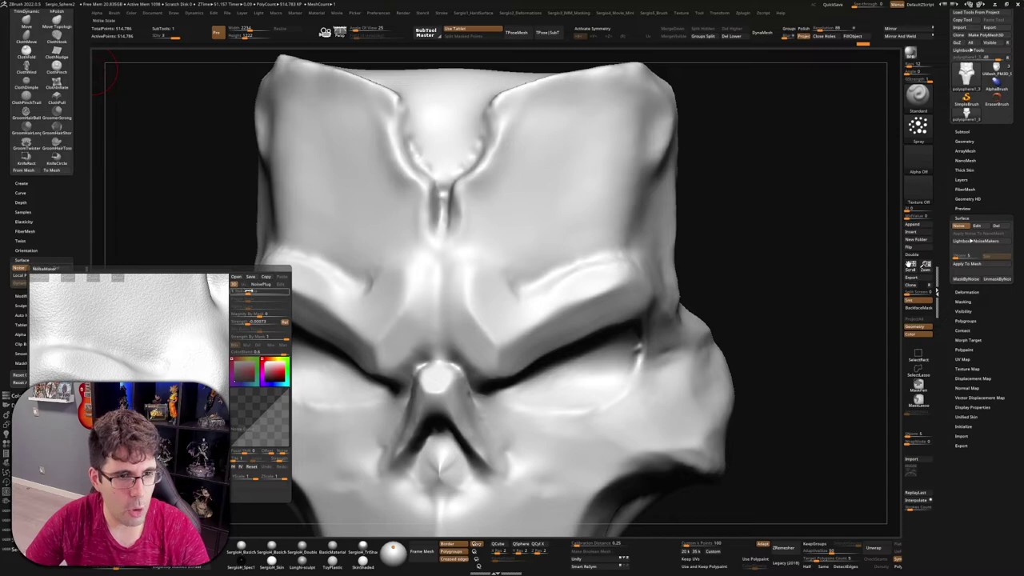
Step: Close the NoiseMaker keeping its settings and turn the mask to a straight front view
{"action": "scroll", "coordinate": [128, 340], "scroll_direction": "down", "scroll_amount": 3}
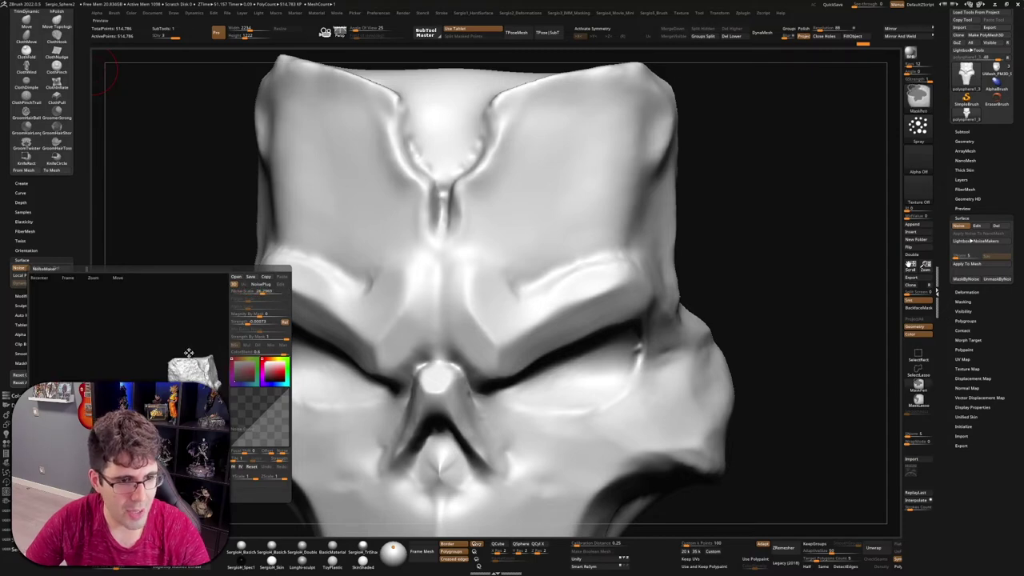
{"action": "scroll", "coordinate": [128, 328], "scroll_direction": "up", "scroll_amount": 2}
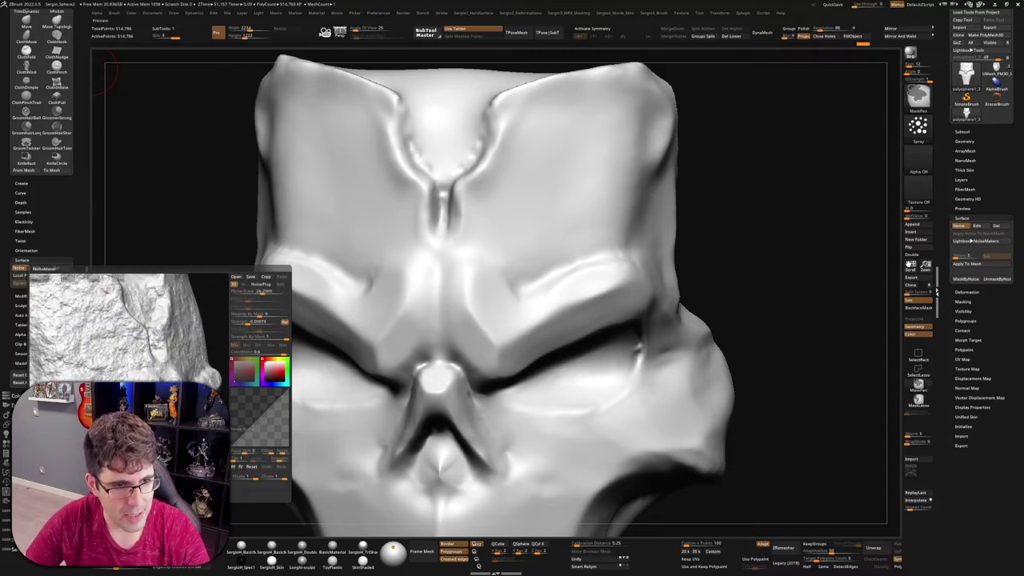
{"action": "key", "text": "Escape"}
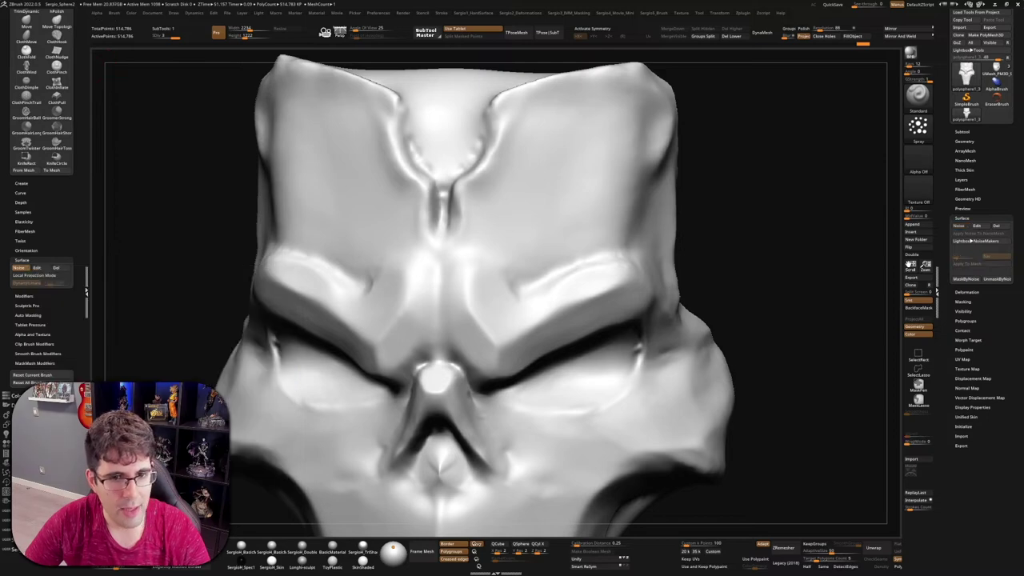
{"action": "right_click_drag", "start_coordinate": [310, 300], "coordinate": [351, 302]}
{"action": "mouse_move", "coordinate": [412, 244]}
{"action": "right_mouse_down"}
{"action": "mouse_move", "coordinate": [463, 261]}
{"action": "mouse_move", "coordinate": [418, 265]}
{"action": "mouse_move", "coordinate": [444, 224]}
{"action": "mouse_move", "coordinate": [411, 235]}
{"action": "mouse_move", "coordinate": [434, 318]}
{"action": "mouse_move", "coordinate": [317, 303]}
{"action": "right_mouse_up"}
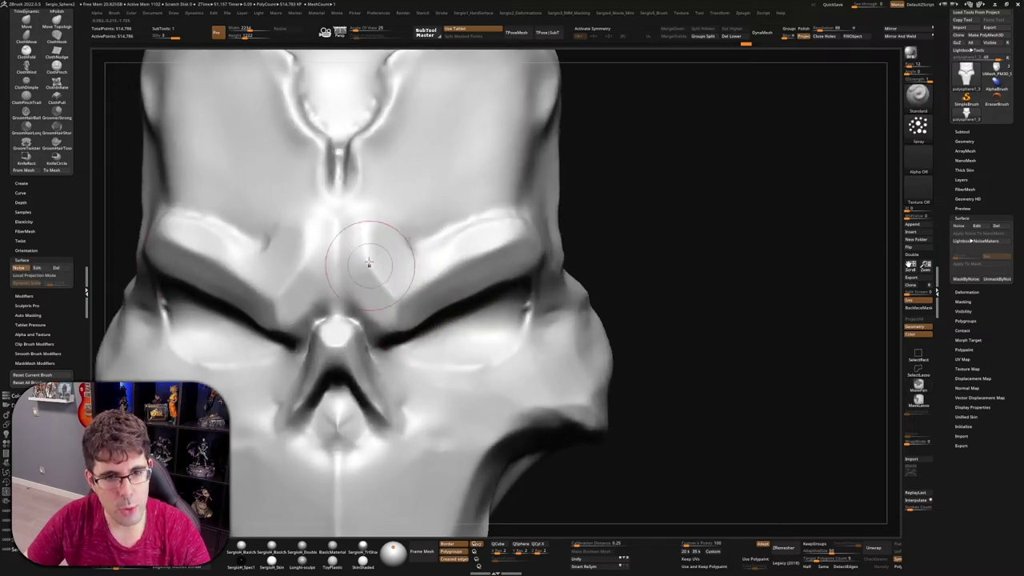
Step: Brush rough noise onto the right brow ridge from a three-quarter view
{"action": "left_click_drag", "start_coordinate": [444, 210], "coordinate": [512, 264]}
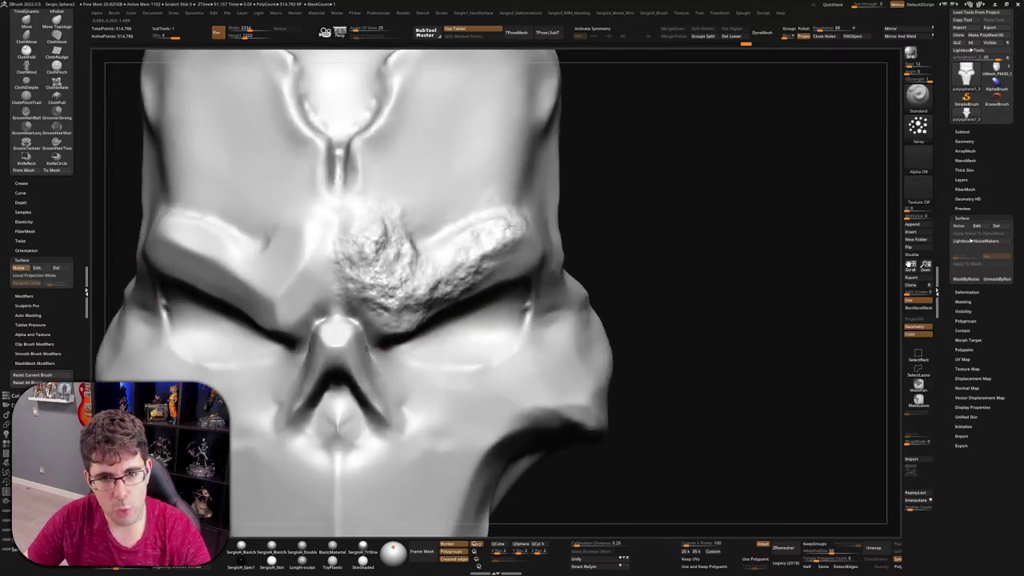
{"action": "left_click_drag", "start_coordinate": [480, 232], "coordinate": [528, 280]}
{"action": "right_click_drag", "start_coordinate": [384, 280], "coordinate": [475, 282]}
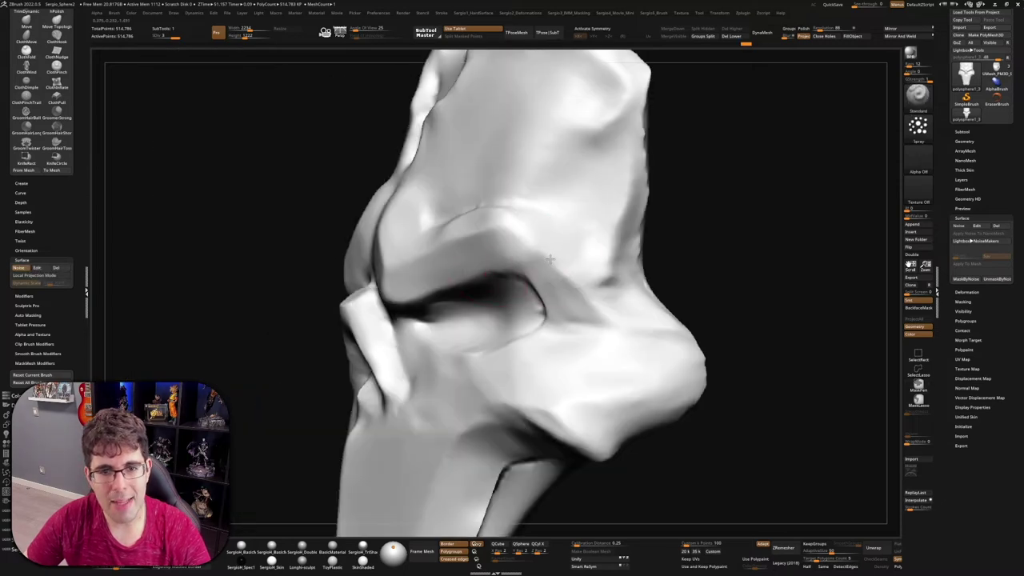
{"action": "left_click_drag", "start_coordinate": [475, 282], "coordinate": [551, 232]}
{"action": "left_click_drag", "start_coordinate": [488, 240], "coordinate": [376, 160]}
{"action": "left_click_drag", "start_coordinate": [447, 192], "coordinate": [351, 264]}
{"action": "left_click_drag", "start_coordinate": [552, 200], "coordinate": [432, 272]}
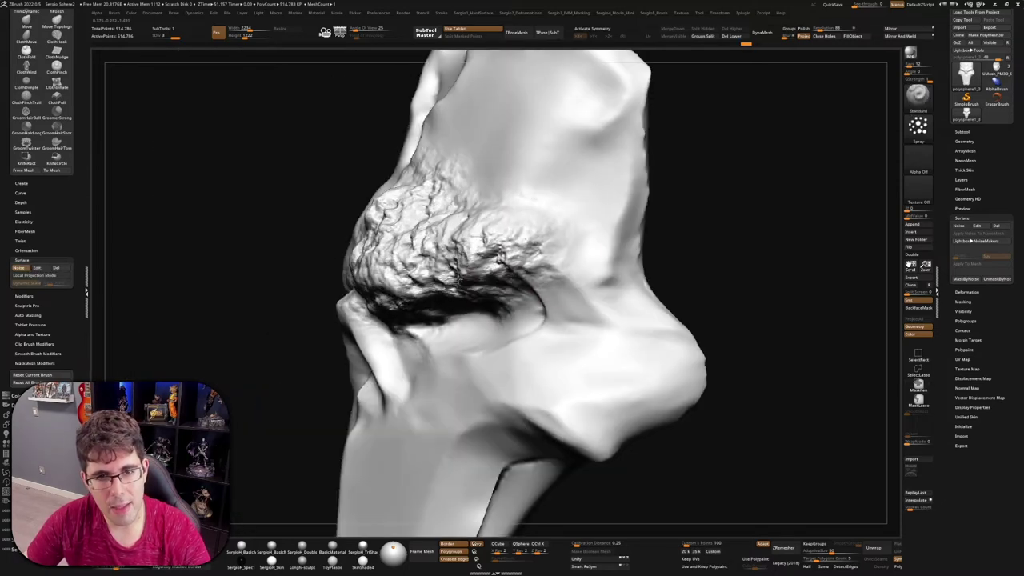
{"action": "left_click_drag", "start_coordinate": [472, 208], "coordinate": [360, 288]}
Step: Extend the rough texture over the upper eye socket and brow edges, checking from several angles
{"action": "left_click_drag", "start_coordinate": [448, 183], "coordinate": [336, 264]}
{"action": "left_click_drag", "start_coordinate": [360, 208], "coordinate": [448, 336]}
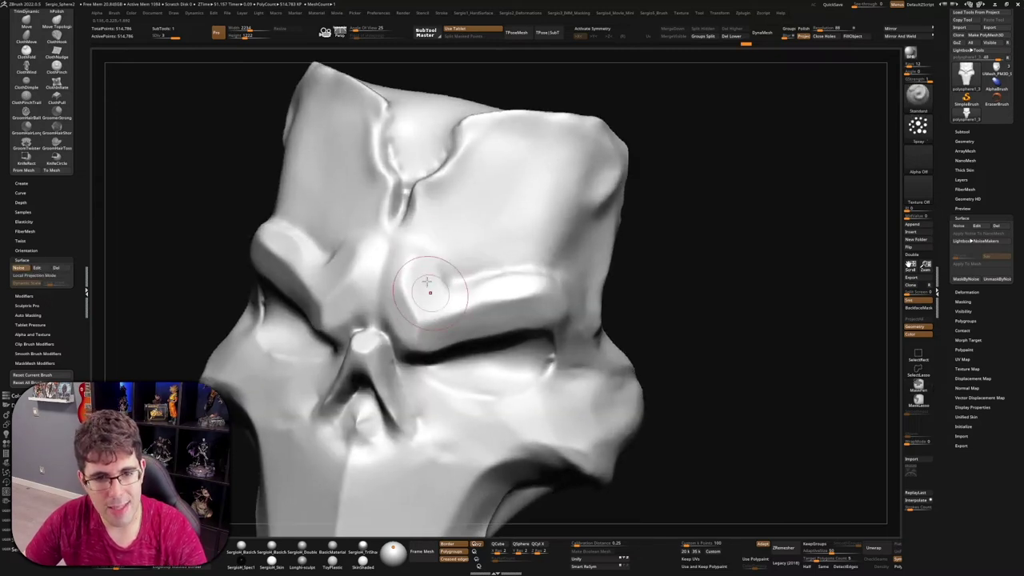
{"action": "mouse_move", "coordinate": [430, 285]}
{"action": "left_mouse_down"}
{"action": "mouse_move", "coordinate": [412, 272]}
{"action": "mouse_move", "coordinate": [448, 304]}
{"action": "mouse_move", "coordinate": [569, 329]}
{"action": "left_mouse_up"}
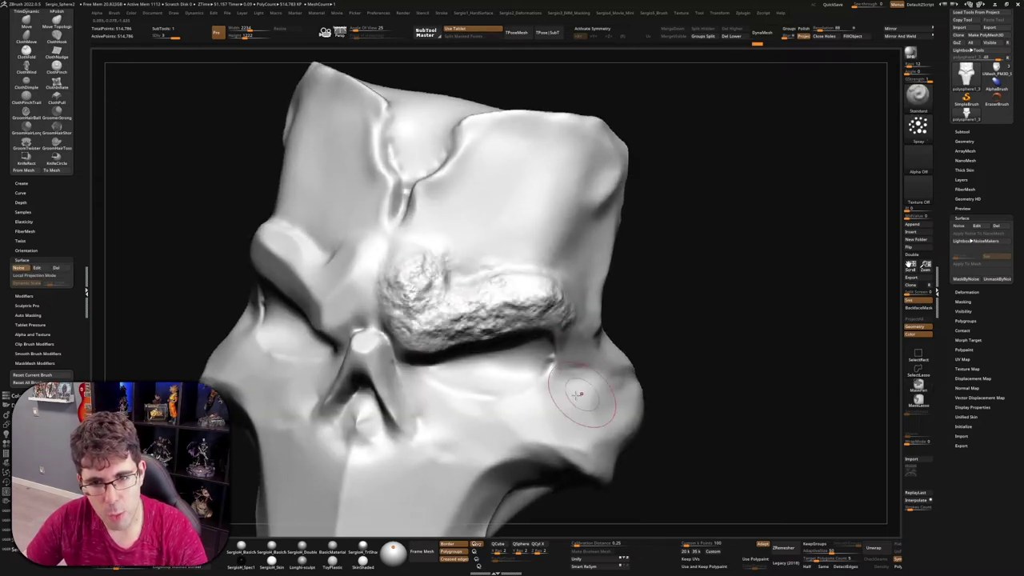
{"action": "right_click_drag", "start_coordinate": [583, 400], "coordinate": [511, 384]}
{"action": "left_click_drag", "start_coordinate": [456, 272], "coordinate": [400, 303]}
{"action": "mouse_move", "coordinate": [431, 260]}
{"action": "left_mouse_down"}
{"action": "mouse_move", "coordinate": [404, 318]}
{"action": "mouse_move", "coordinate": [400, 288]}
{"action": "left_mouse_up"}
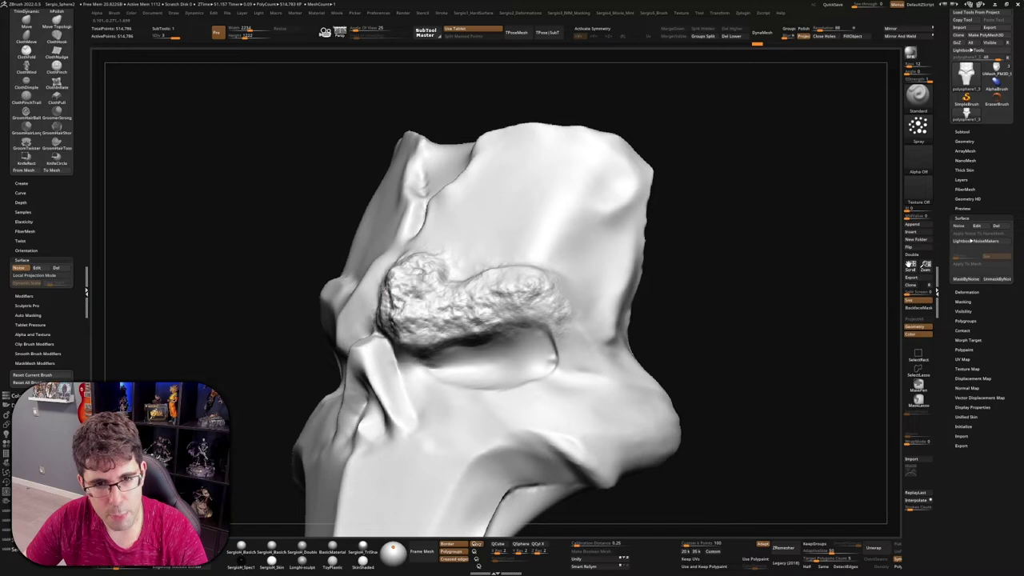
{"action": "mouse_move", "coordinate": [400, 304]}
{"action": "right_mouse_down"}
{"action": "mouse_move", "coordinate": [475, 350]}
{"action": "mouse_move", "coordinate": [519, 352]}
{"action": "mouse_move", "coordinate": [480, 339]}
{"action": "right_mouse_up"}
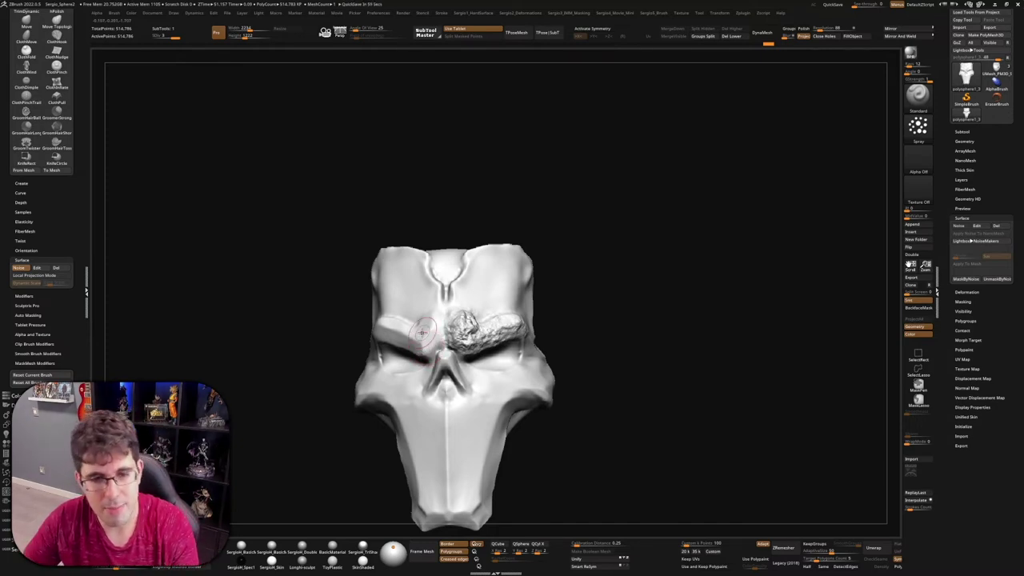
{"action": "mouse_move", "coordinate": [606, 280]}
{"action": "left_mouse_down"}
{"action": "mouse_move", "coordinate": [515, 334]}
{"action": "mouse_move", "coordinate": [529, 328]}
{"action": "left_mouse_up"}
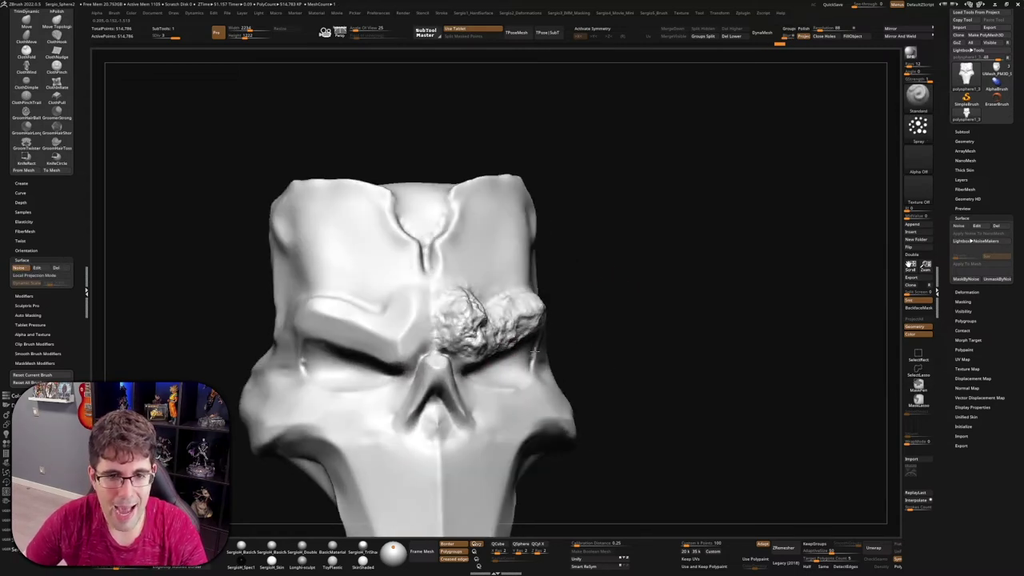
{"action": "left_click_drag", "start_coordinate": [521, 364], "coordinate": [458, 312]}
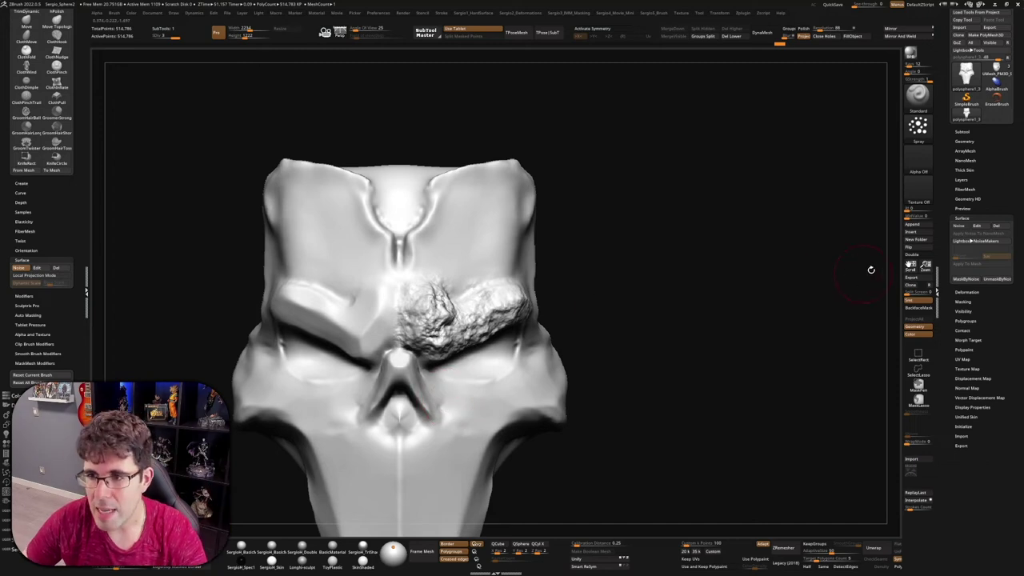
Step: Undo the earlier noise, add a new sculpting layer, and sculpt rough noise across the right brow
{"action": "left_click", "coordinate": [963, 217]}
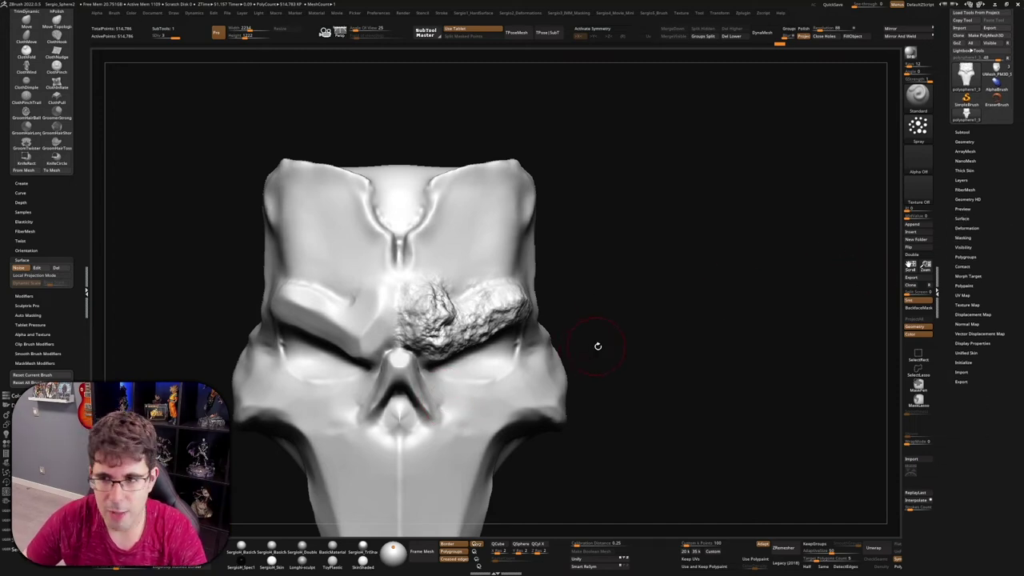
{"action": "key", "text": "ctrl+z"}
{"action": "key", "text": "ctrl+z"}
{"action": "key", "text": "ctrl+z"}
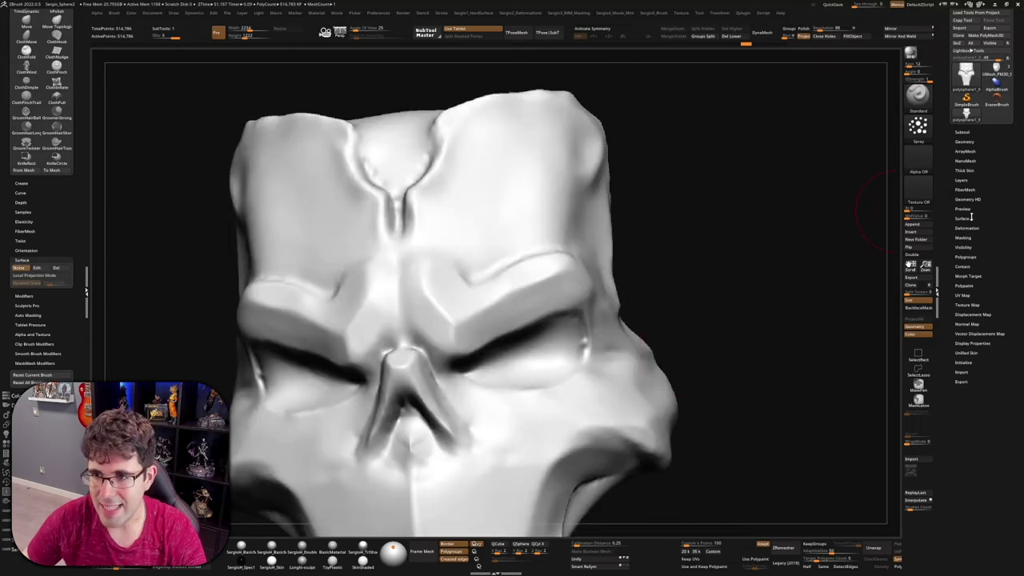
{"action": "left_click", "coordinate": [966, 180]}
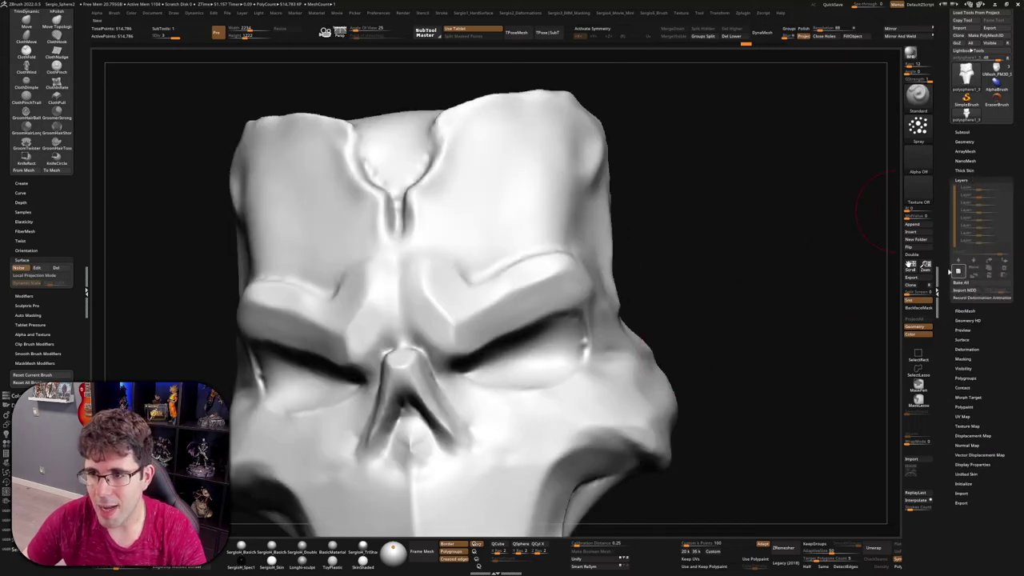
{"action": "left_click", "coordinate": [957, 270]}
{"action": "left_click_drag", "start_coordinate": [423, 284], "coordinate": [432, 304]}
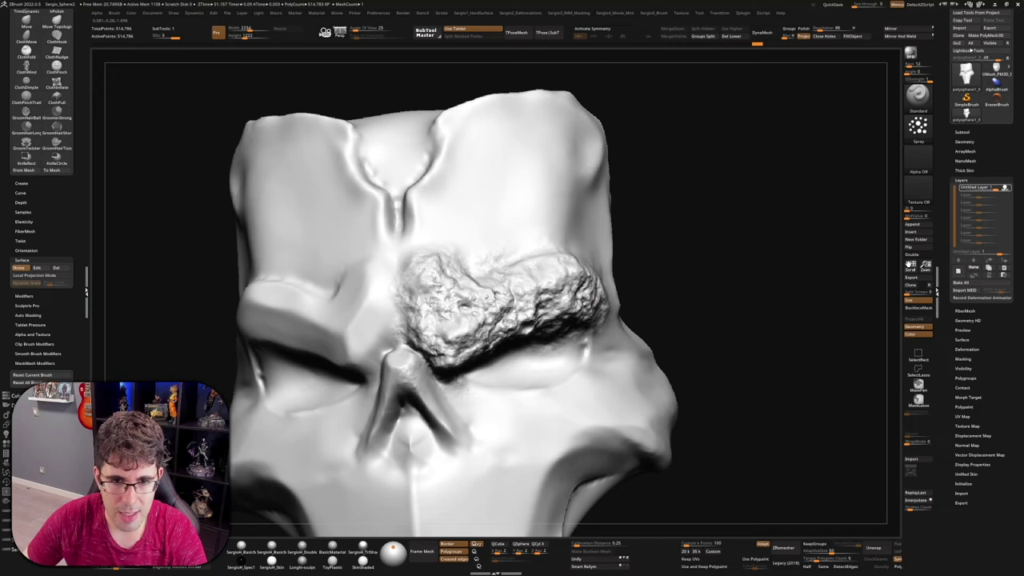
{"action": "left_click_drag", "start_coordinate": [368, 298], "coordinate": [620, 320]}
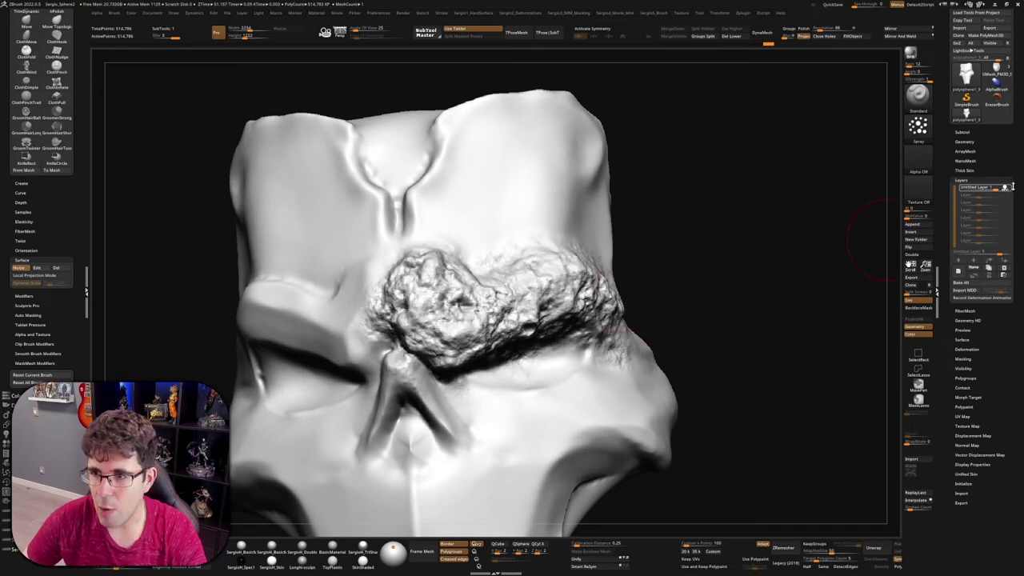
Step: Lower the new layer's strength to 0 so the brow noise disappears
{"action": "mouse_move", "coordinate": [998, 187]}
{"action": "left_mouse_down"}
{"action": "mouse_move", "coordinate": [963, 190]}
{"action": "mouse_move", "coordinate": [1005, 188]}
{"action": "left_mouse_up"}
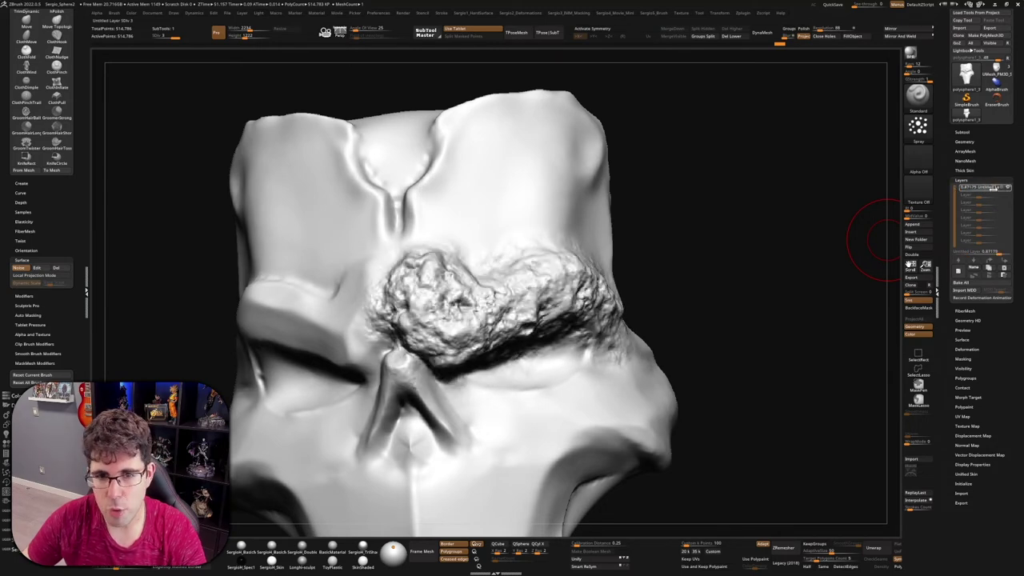
{"action": "left_click_drag", "start_coordinate": [1005, 187], "coordinate": [1008, 190]}
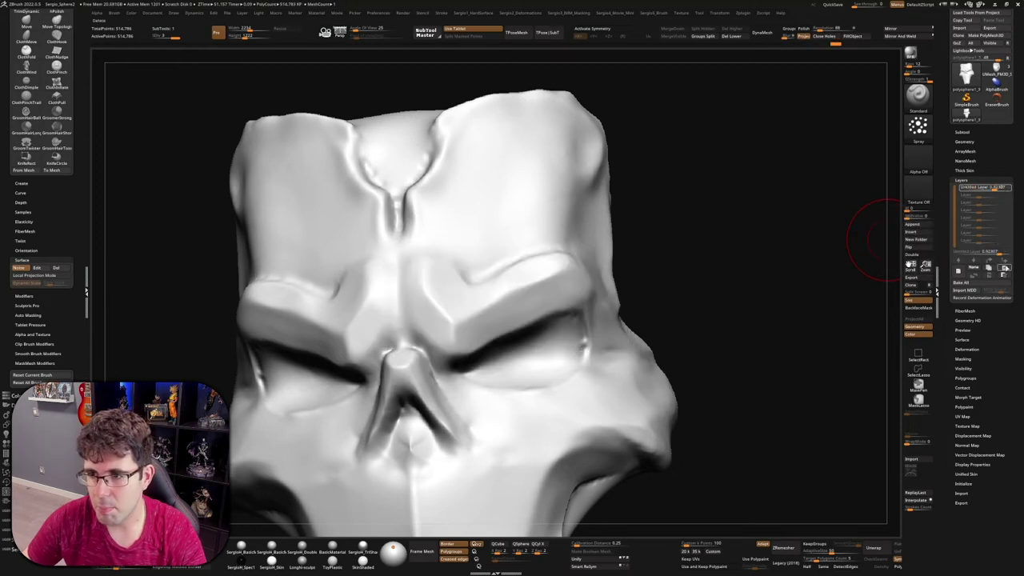
{"action": "left_click_drag", "start_coordinate": [1006, 189], "coordinate": [999, 282]}
Step: Store the smooth shape with StoreMT, then sculpt rough noise across the brow
{"action": "left_click", "coordinate": [969, 397]}
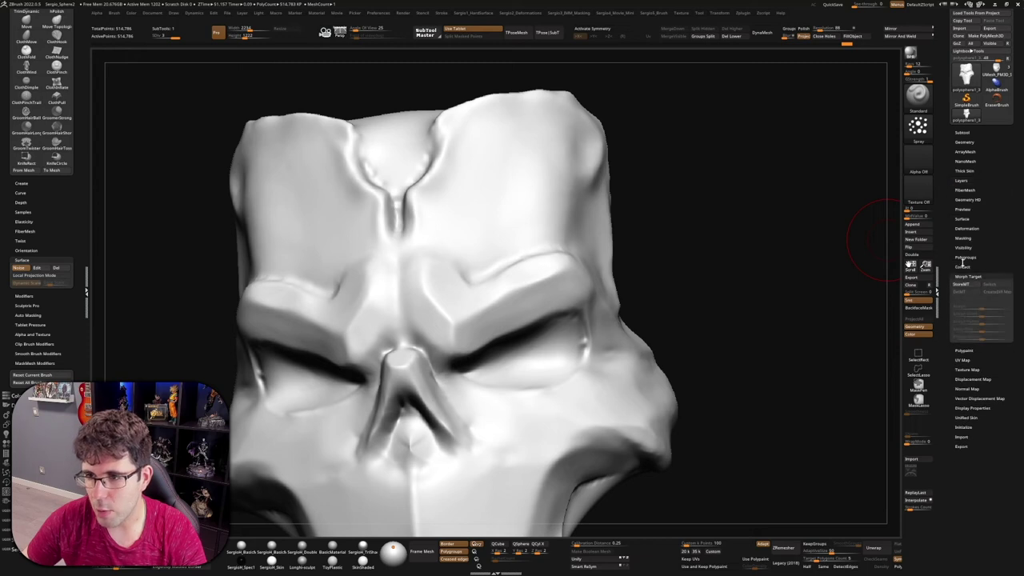
{"action": "left_click", "coordinate": [963, 284]}
{"action": "mouse_move", "coordinate": [412, 283]}
{"action": "left_mouse_down"}
{"action": "mouse_move", "coordinate": [596, 312]}
{"action": "mouse_move", "coordinate": [456, 345]}
{"action": "mouse_move", "coordinate": [461, 301]}
{"action": "mouse_move", "coordinate": [444, 307]}
{"action": "left_mouse_up"}
{"action": "left_click_drag", "start_coordinate": [720, 312], "coordinate": [656, 315]}
{"action": "left_click_drag", "start_coordinate": [384, 312], "coordinate": [343, 343]}
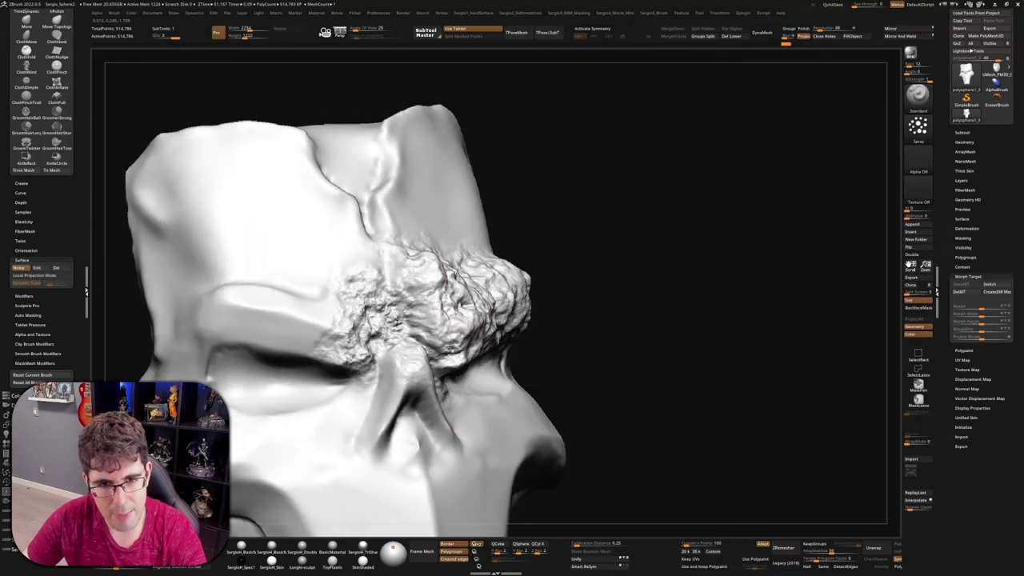
{"action": "left_click_drag", "start_coordinate": [719, 320], "coordinate": [768, 320]}
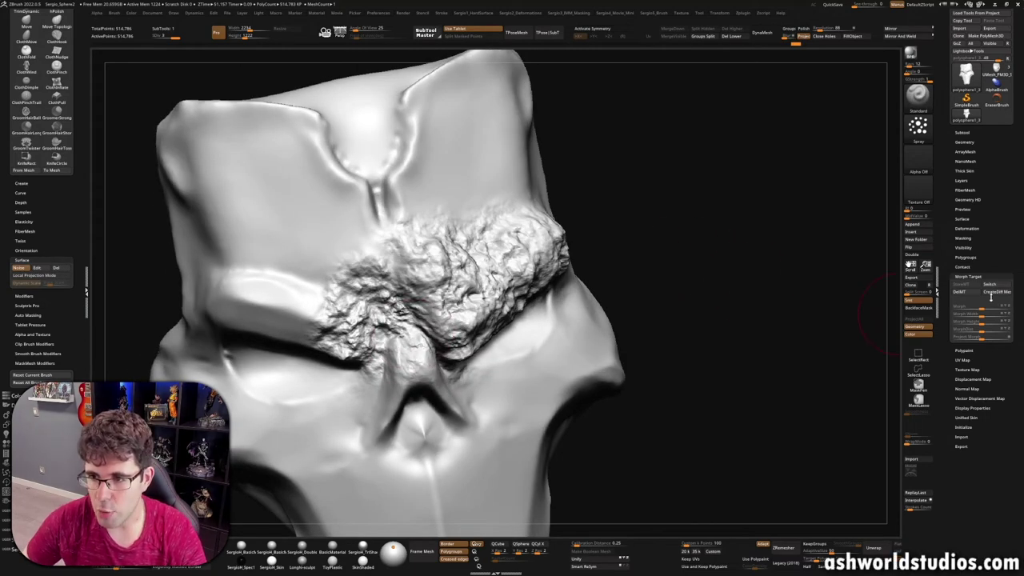
{"action": "left_click", "coordinate": [918, 93]}
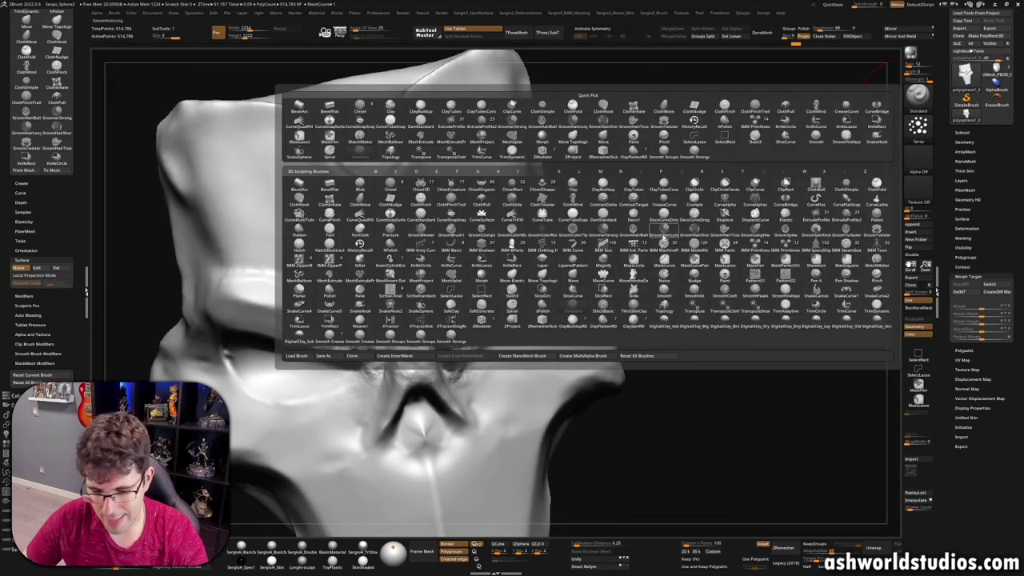
Step: Choose the Morph brush and paint the brow's left half and nose bridge back to the stored shape
{"action": "key", "text": "m"}
{"action": "left_click", "coordinate": [481, 274]}
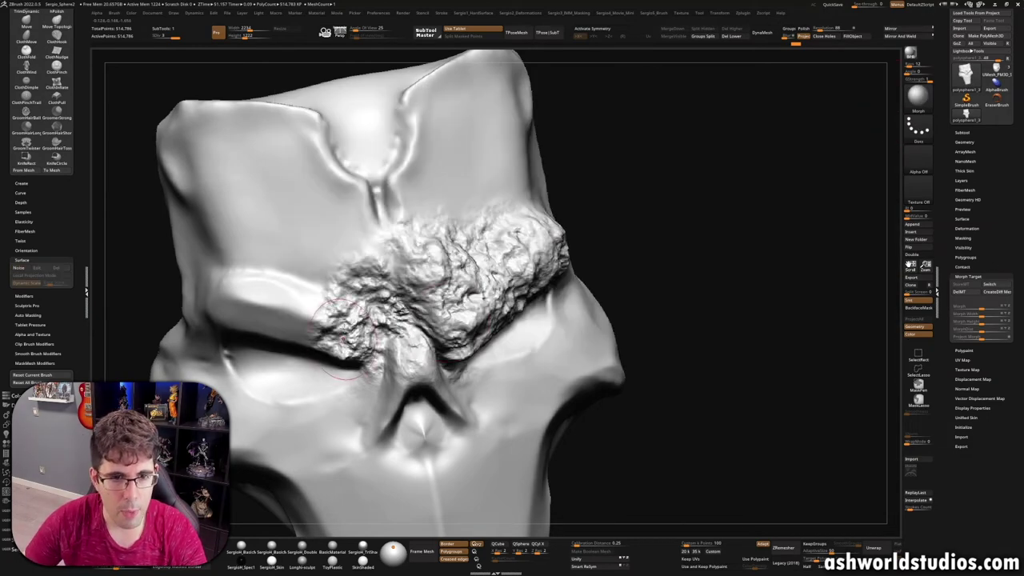
{"action": "mouse_move", "coordinate": [337, 274]}
{"action": "left_mouse_down"}
{"action": "mouse_move", "coordinate": [393, 355]}
{"action": "mouse_move", "coordinate": [366, 340]}
{"action": "mouse_move", "coordinate": [405, 295]}
{"action": "left_mouse_up"}
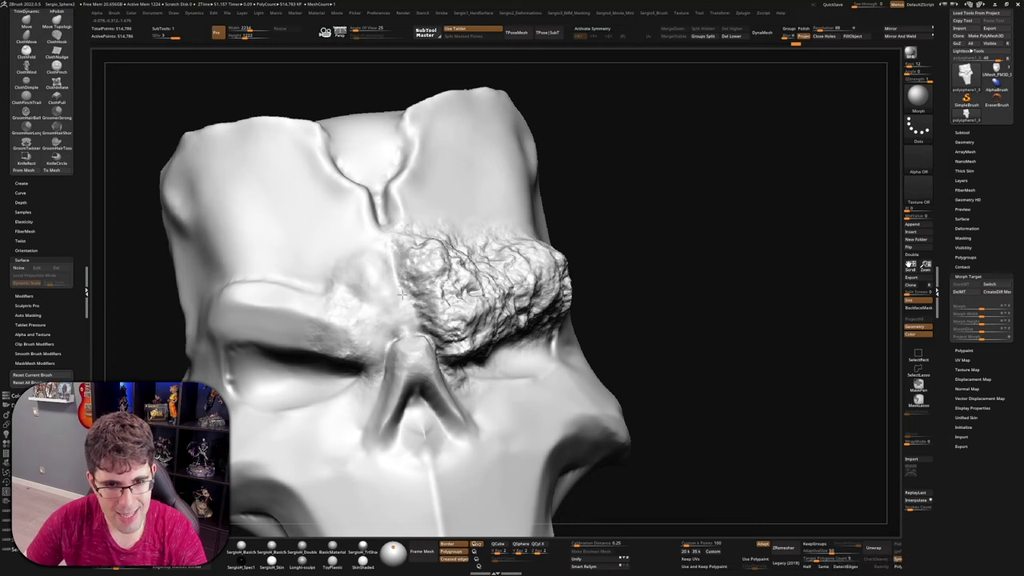
{"action": "left_click_drag", "start_coordinate": [394, 251], "coordinate": [406, 216]}
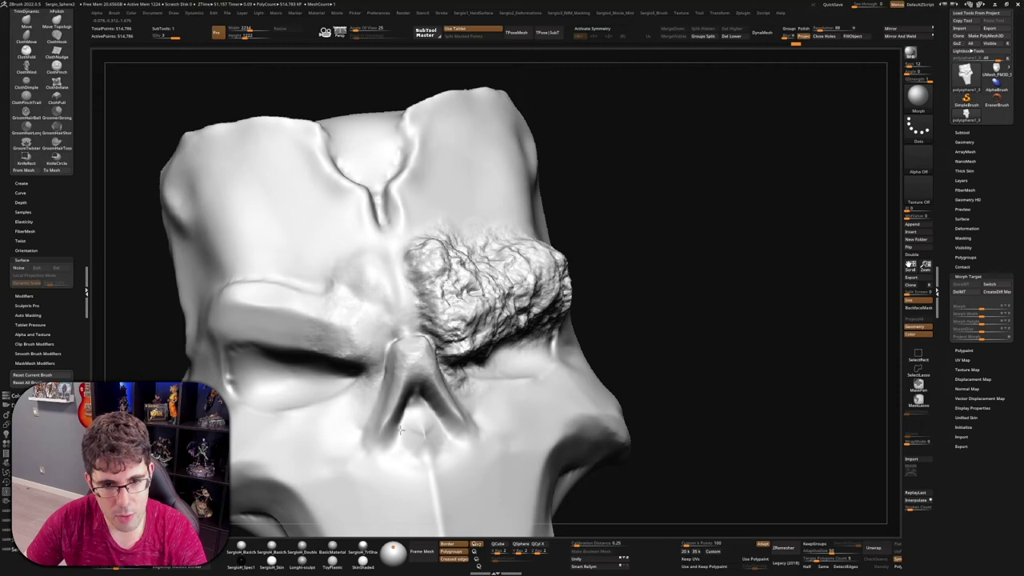
{"action": "mouse_move", "coordinate": [443, 376]}
{"action": "left_mouse_down"}
{"action": "mouse_move", "coordinate": [471, 360]}
{"action": "mouse_move", "coordinate": [480, 336]}
{"action": "mouse_move", "coordinate": [492, 352]}
{"action": "mouse_move", "coordinate": [460, 322]}
{"action": "left_mouse_up"}
{"action": "right_click_drag", "start_coordinate": [460, 322], "coordinate": [501, 287]}
{"action": "key", "text": "space"}
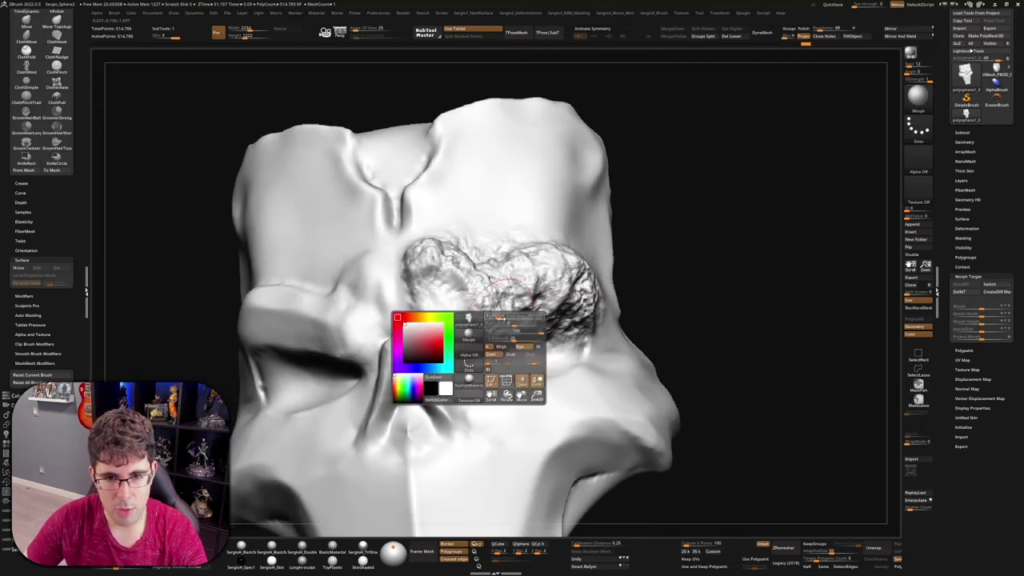
Step: Finish morphing the brow back to a smooth ridge, then delete the morph target with DelMT
{"action": "mouse_move", "coordinate": [448, 320]}
{"action": "left_mouse_down"}
{"action": "mouse_move", "coordinate": [463, 304]}
{"action": "mouse_move", "coordinate": [472, 328]}
{"action": "left_mouse_up"}
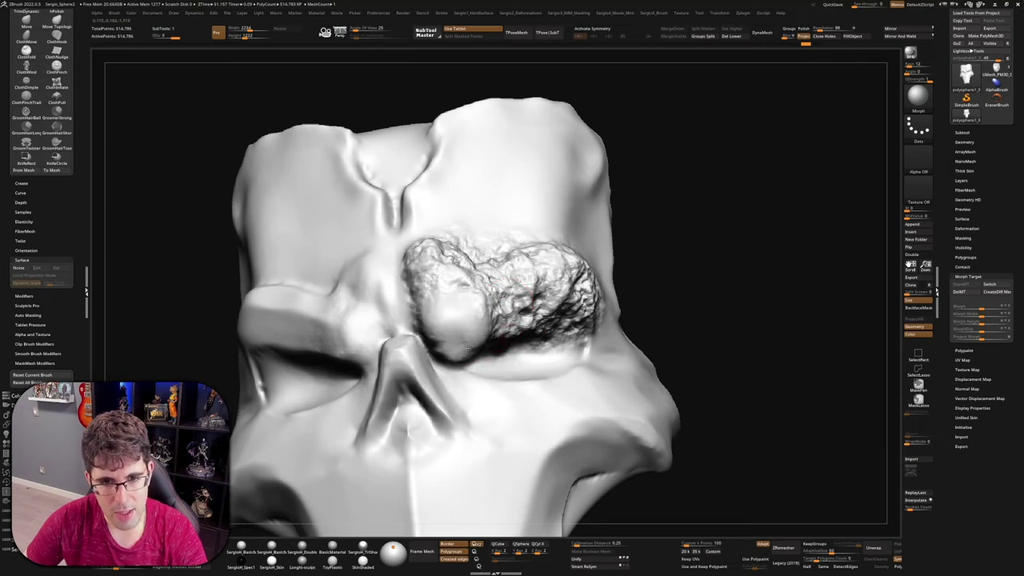
{"action": "right_click_drag", "start_coordinate": [479, 336], "coordinate": [469, 338]}
{"action": "mouse_move", "coordinate": [468, 338]}
{"action": "left_mouse_down"}
{"action": "mouse_move", "coordinate": [448, 304]}
{"action": "mouse_move", "coordinate": [582, 262]}
{"action": "mouse_move", "coordinate": [448, 248]}
{"action": "mouse_move", "coordinate": [372, 335]}
{"action": "left_mouse_up"}
{"action": "right_click_drag", "start_coordinate": [372, 336], "coordinate": [429, 315]}
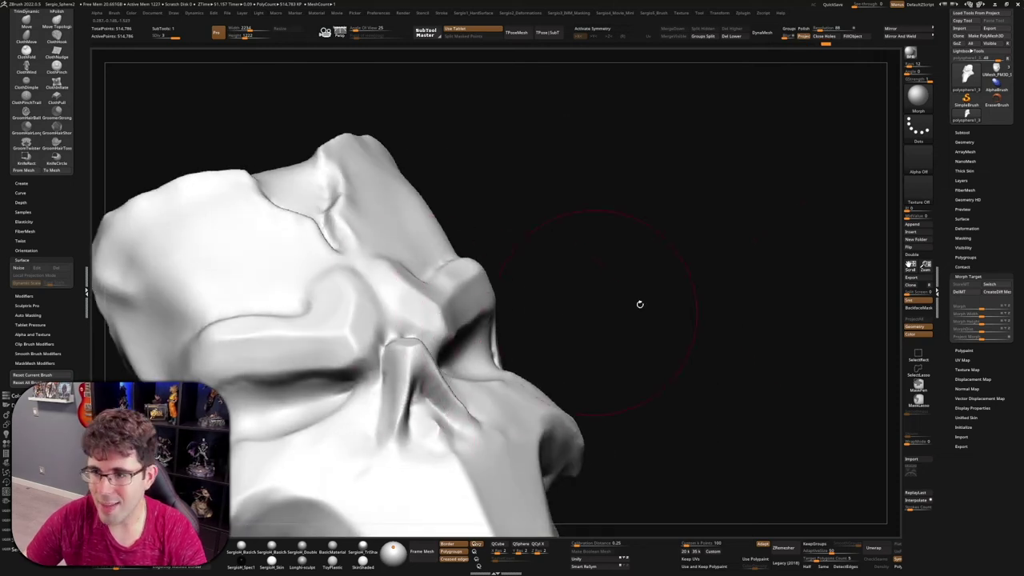
{"action": "left_click", "coordinate": [972, 292]}
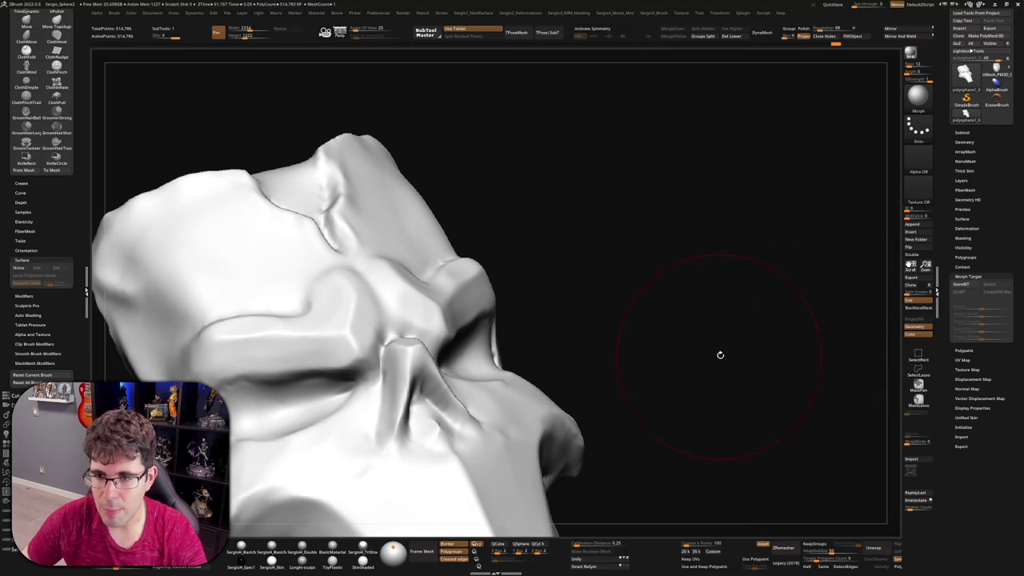
{"action": "left_click_drag", "start_coordinate": [719, 354], "coordinate": [622, 368], "text": "shift"}
{"action": "left_click_drag", "start_coordinate": [402, 279], "coordinate": [428, 195]}
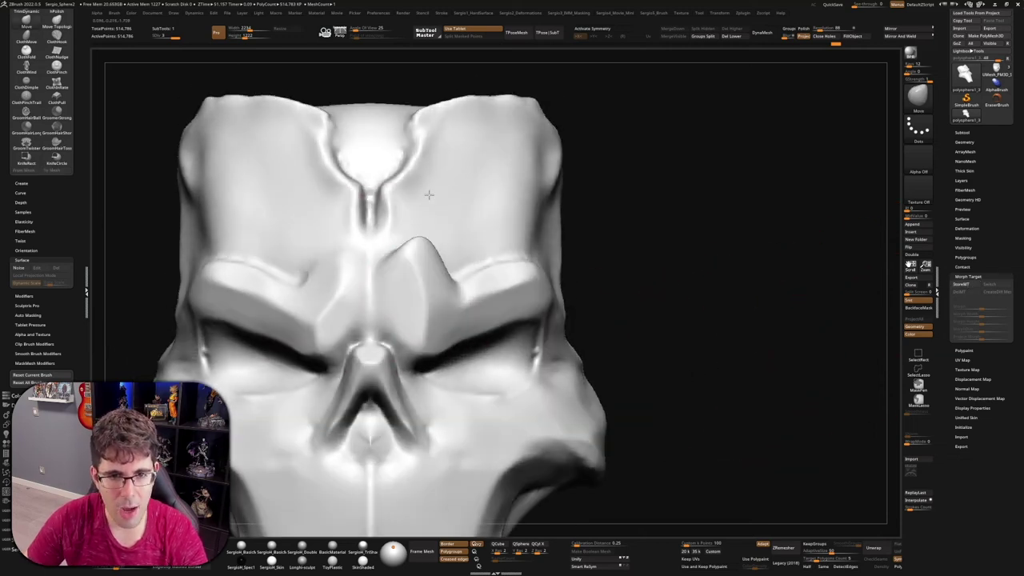
Step: Store a new morph target and pull the central brow bump downward
{"action": "left_click", "coordinate": [969, 285]}
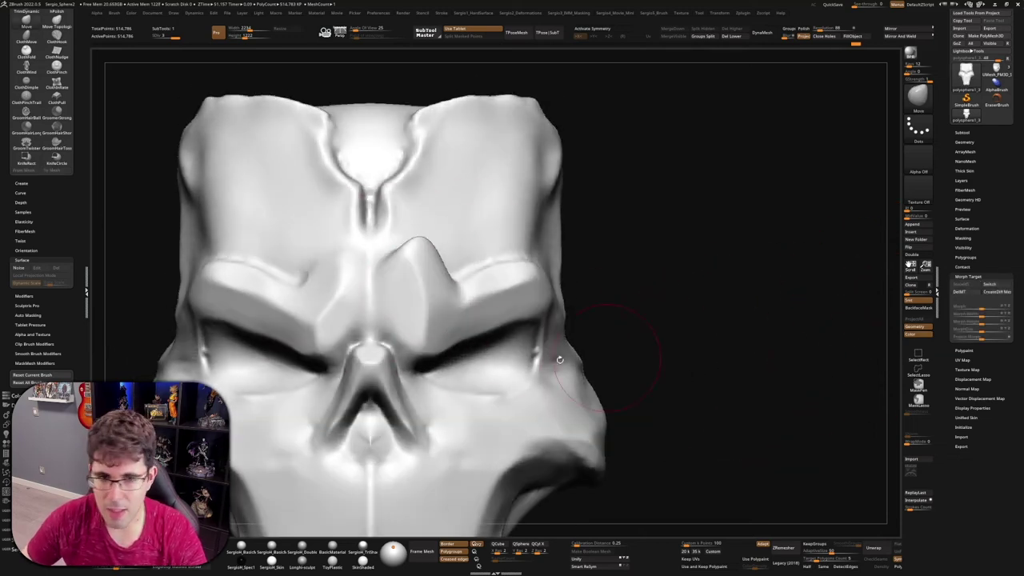
{"action": "mouse_move", "coordinate": [411, 309]}
{"action": "left_mouse_down"}
{"action": "mouse_move", "coordinate": [501, 367]}
{"action": "mouse_move", "coordinate": [521, 324]}
{"action": "mouse_move", "coordinate": [487, 327]}
{"action": "mouse_move", "coordinate": [511, 320]}
{"action": "left_mouse_up"}
{"action": "left_click_drag", "start_coordinate": [474, 358], "coordinate": [469, 355]}
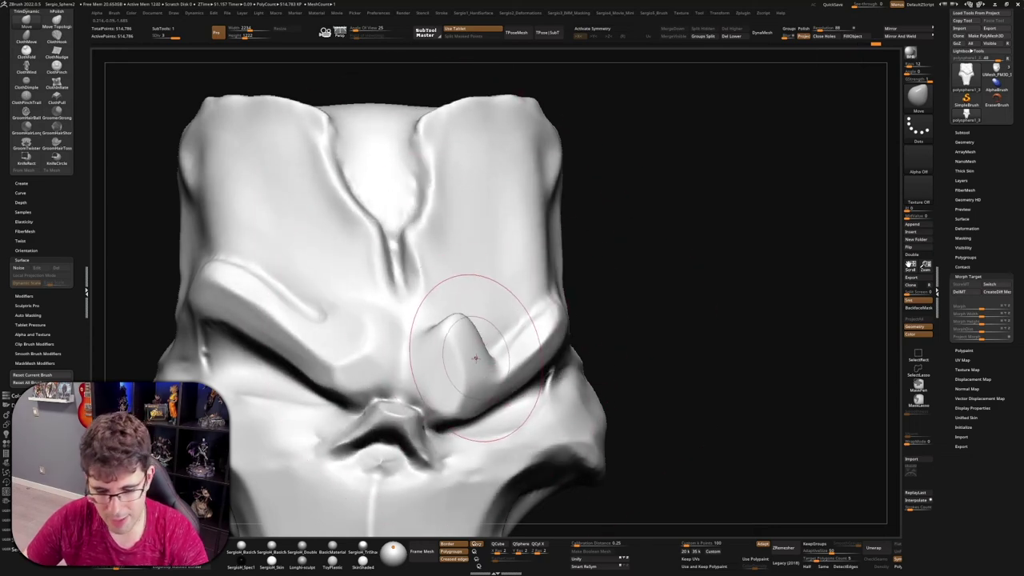
Step: Switch to the Morph brush (B, M, V) and paint the central bump and right cheek back
{"action": "key", "text": "b"}
{"action": "key", "text": "m"}
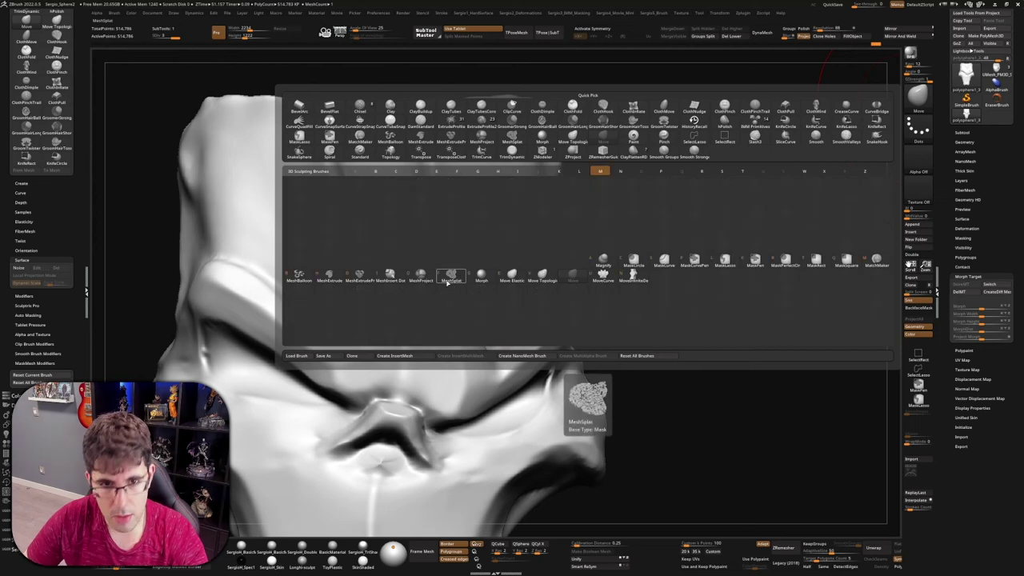
{"action": "key", "text": "v"}
{"action": "mouse_move", "coordinate": [472, 320]}
{"action": "left_mouse_down"}
{"action": "mouse_move", "coordinate": [368, 232]}
{"action": "mouse_move", "coordinate": [528, 272]}
{"action": "left_mouse_up"}
{"action": "left_click_drag", "start_coordinate": [536, 356], "coordinate": [520, 488]}
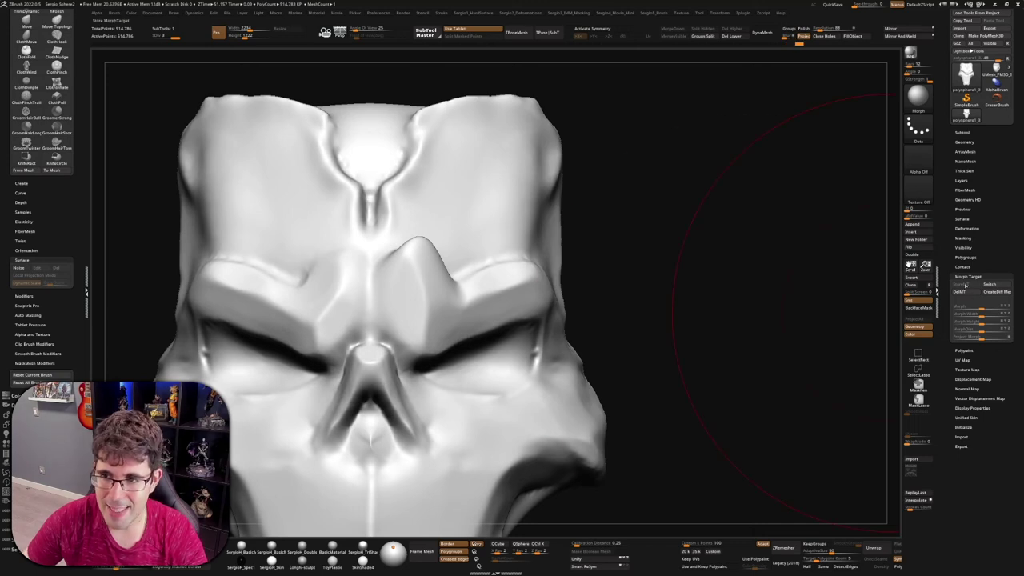
{"action": "left_click_drag", "start_coordinate": [714, 315], "coordinate": [621, 347], "text": "alt"}
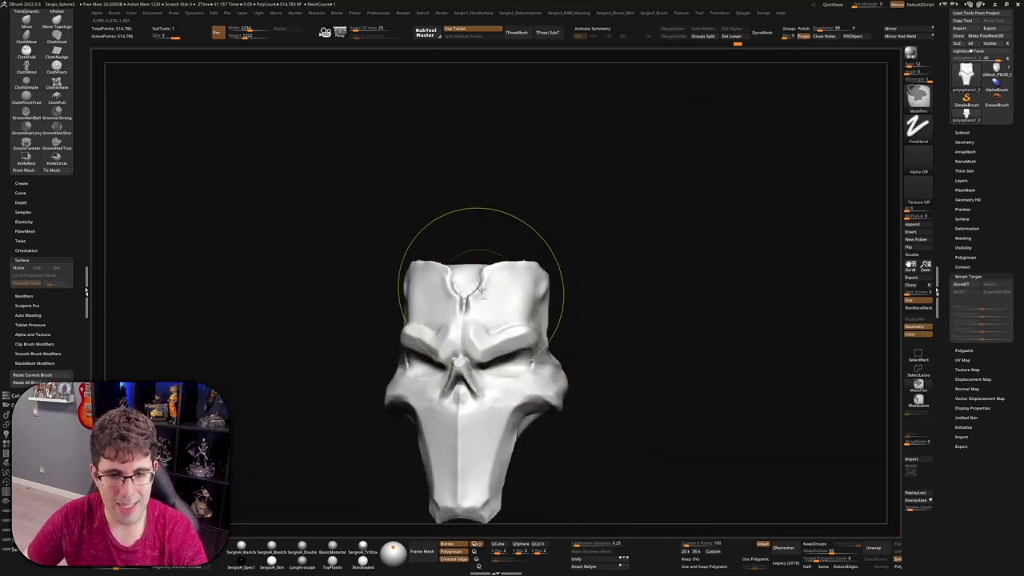
Step: Zoom back in on the front-facing skull and expand the Tool > Surface Noise controls
{"action": "mouse_move", "coordinate": [468, 308]}
{"action": "left_mouse_down", "text": "alt"}
{"action": "mouse_move", "coordinate": [503, 381]}
{"action": "mouse_move", "coordinate": [536, 320]}
{"action": "mouse_move", "coordinate": [537, 240]}
{"action": "mouse_move", "coordinate": [525, 251]}
{"action": "left_mouse_up", "text": "alt"}
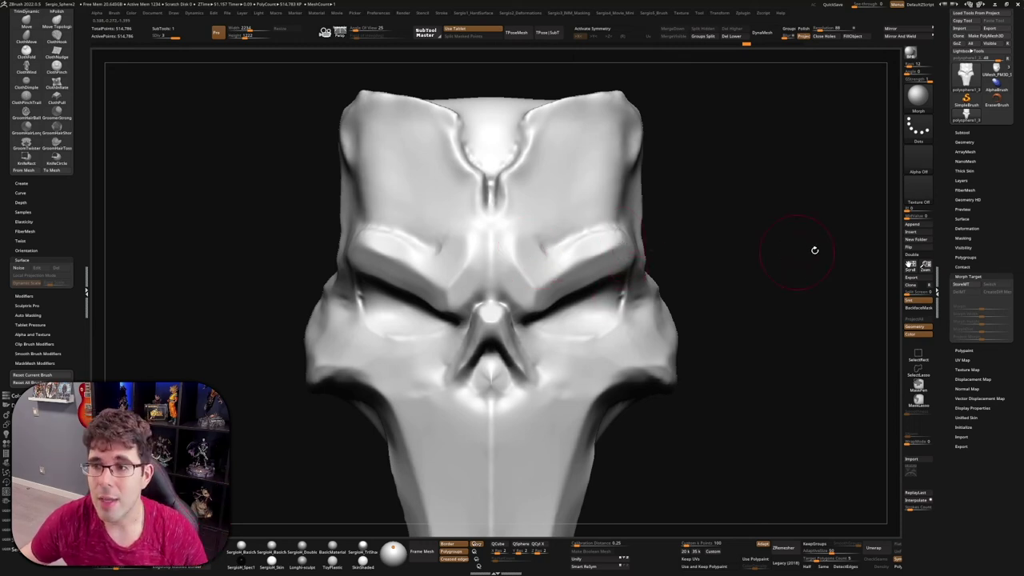
{"action": "left_click", "coordinate": [962, 222]}
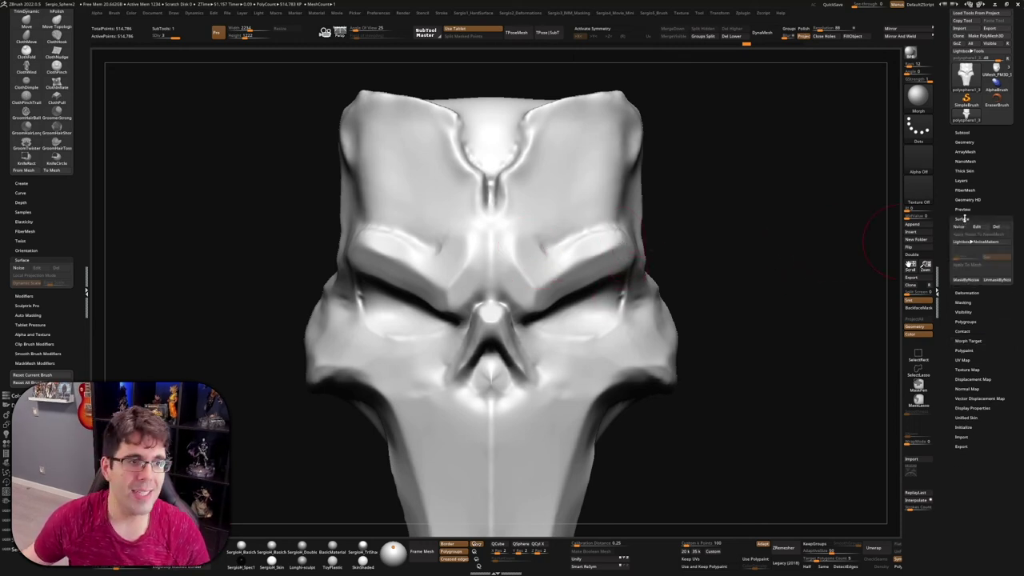